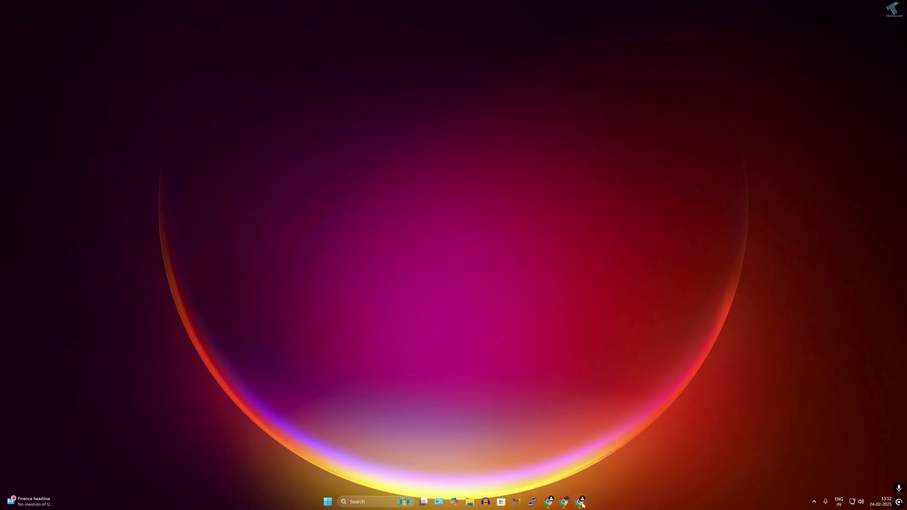
Download the latest stable openmediavault ISO from openmediavault.org
click(583, 505)
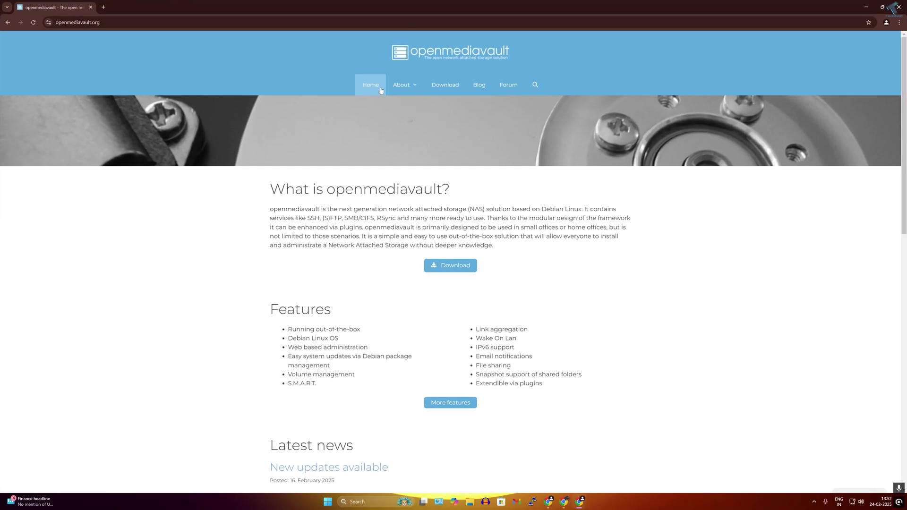
click(447, 86)
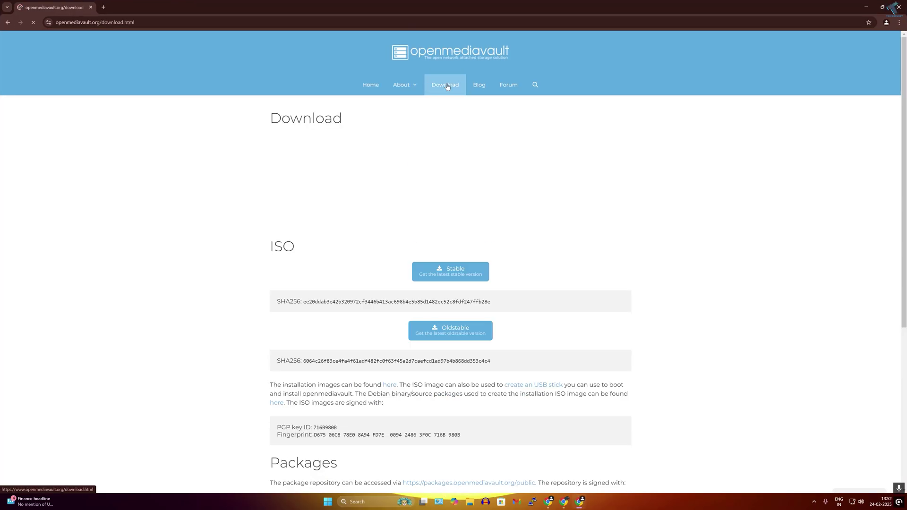
scroll(447, 86, down, 2)
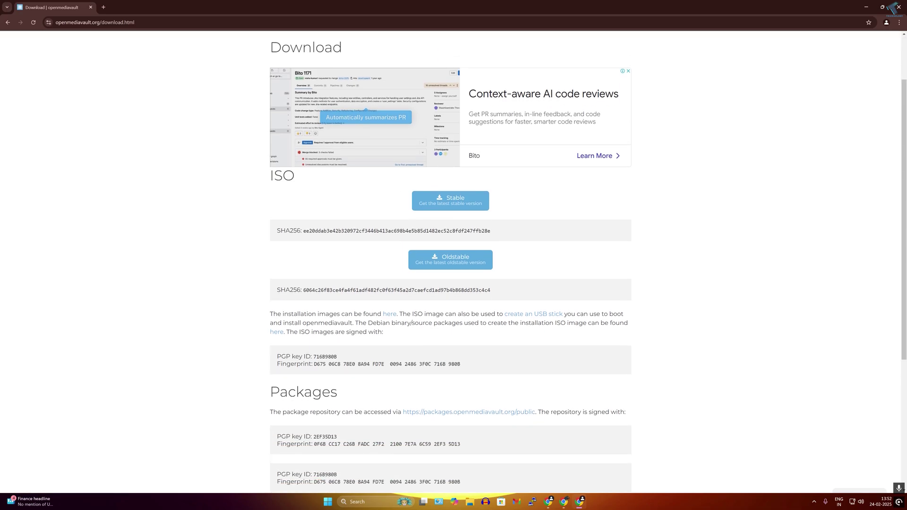
click(452, 203)
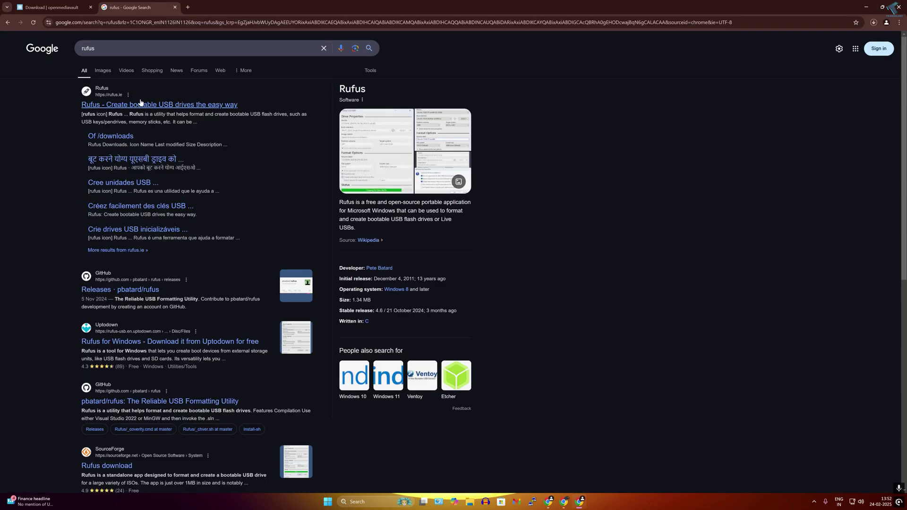
Open rufus.ie and find the rufus-4.6.exe entry in the latest releases table
click(140, 103)
scroll(217, 128, down, 10)
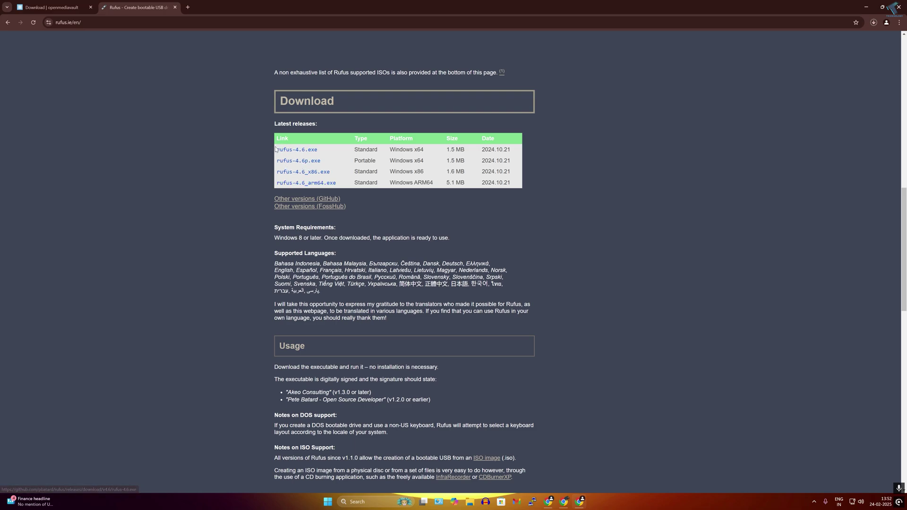
drag(276, 149, 317, 150)
Write openmediavault_7.4.17-amd64.iso to the 64 GB RECOVERY drive in ISOHybrid mode
click(322, 152)
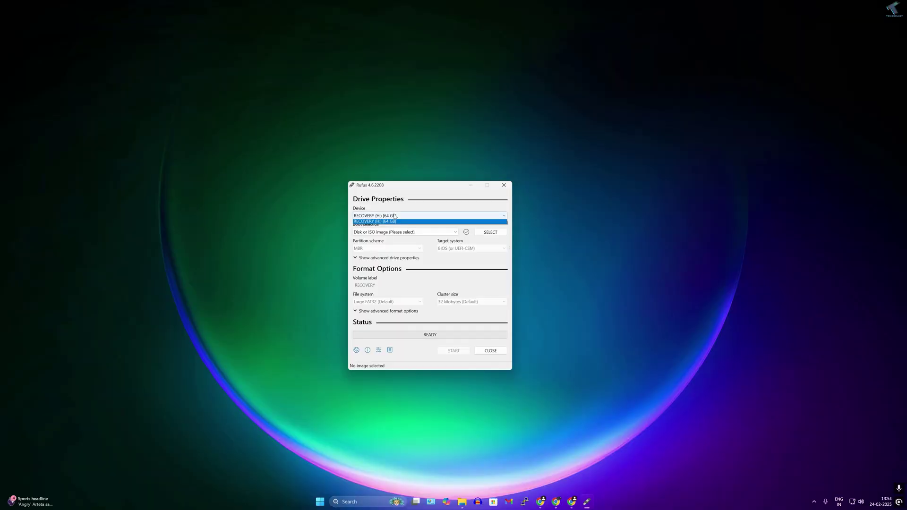
click(491, 232)
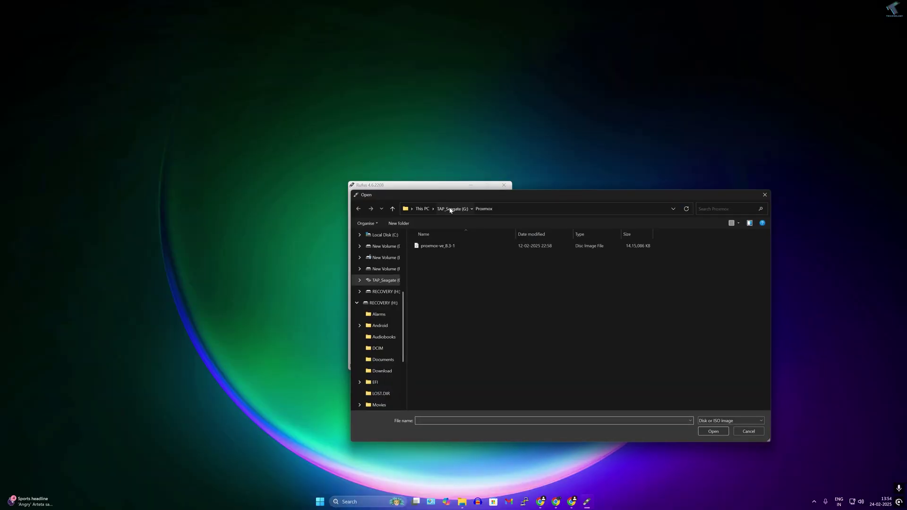
double_click(444, 277)
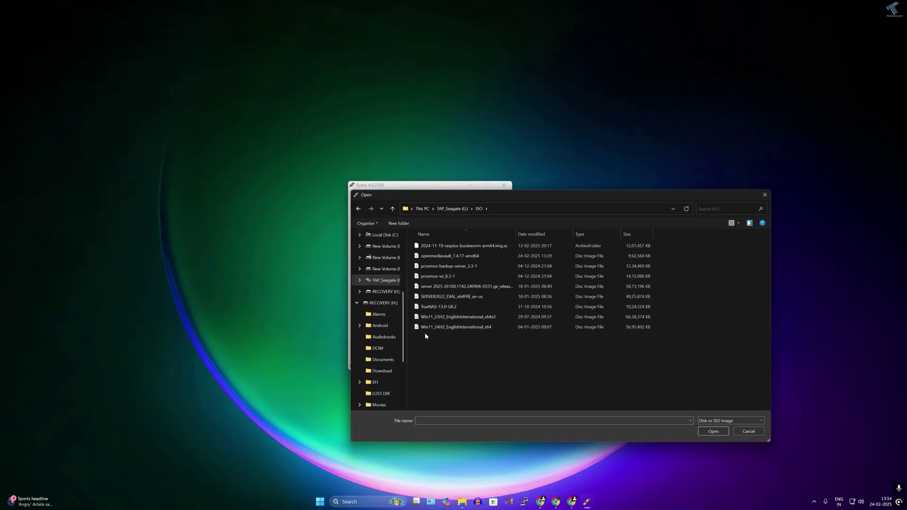
double_click(443, 256)
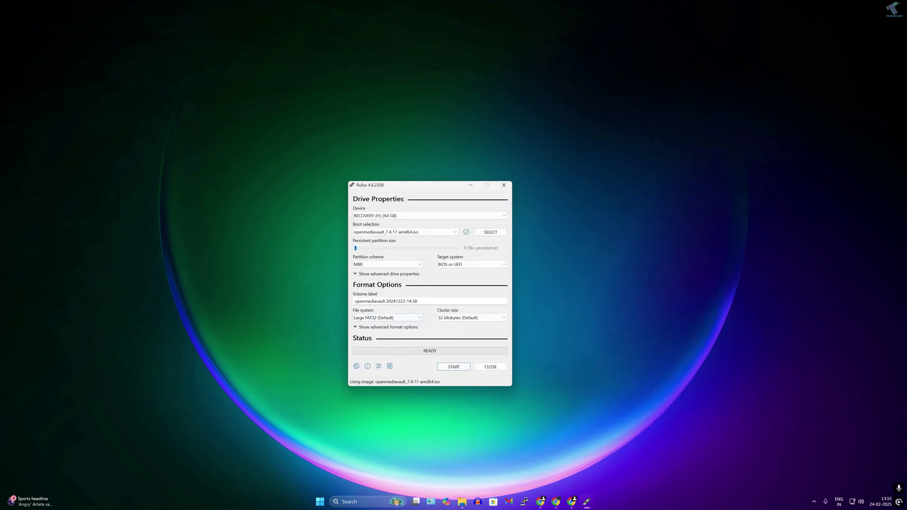
click(454, 366)
click(478, 344)
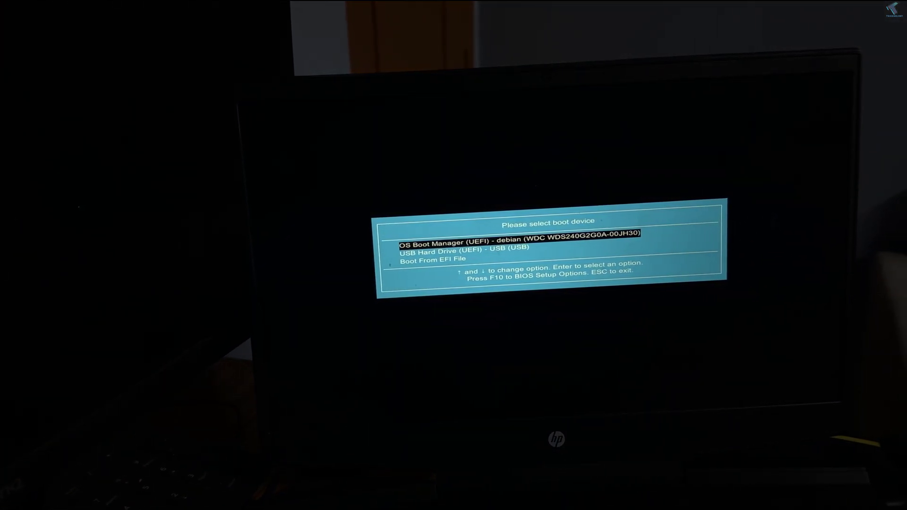
Boot from the 'USB Hard Drive (UEFI)' entry in the F9 boot menu
key(Down)
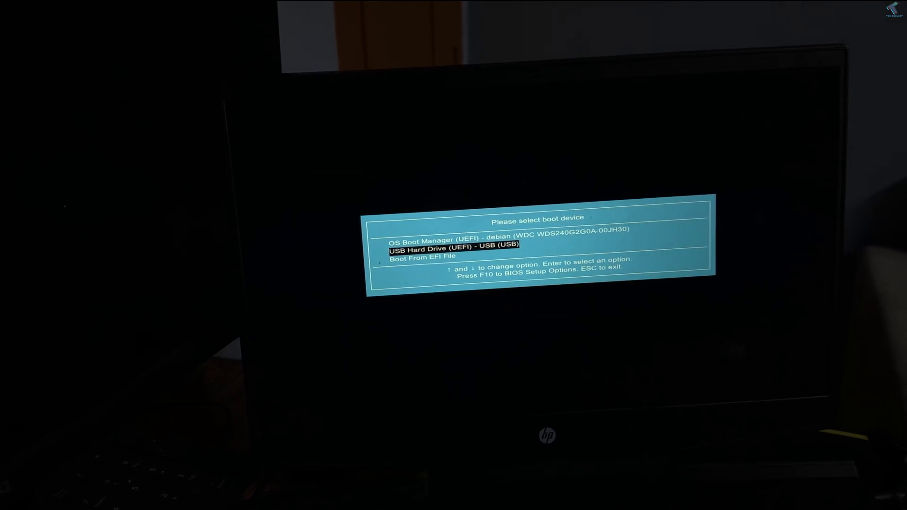
key(Return)
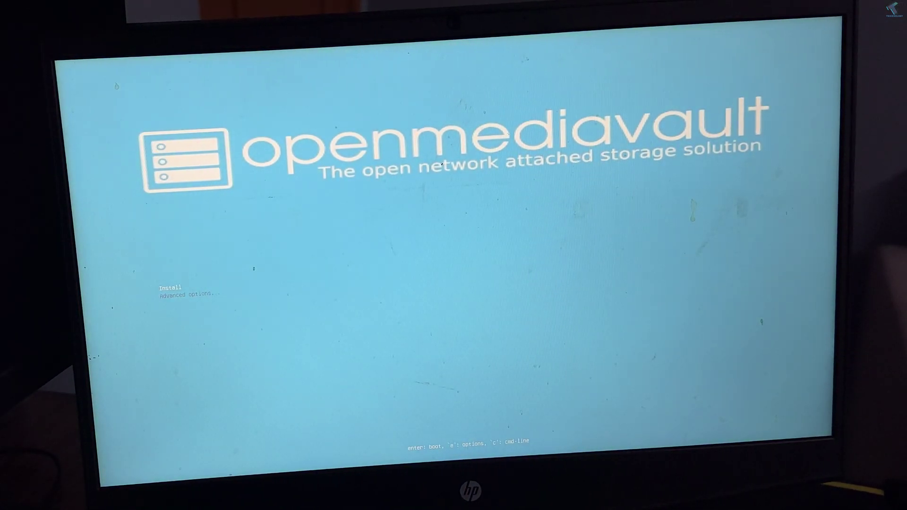
Start Install with the American English keymap and enter the hostname
key(Return)
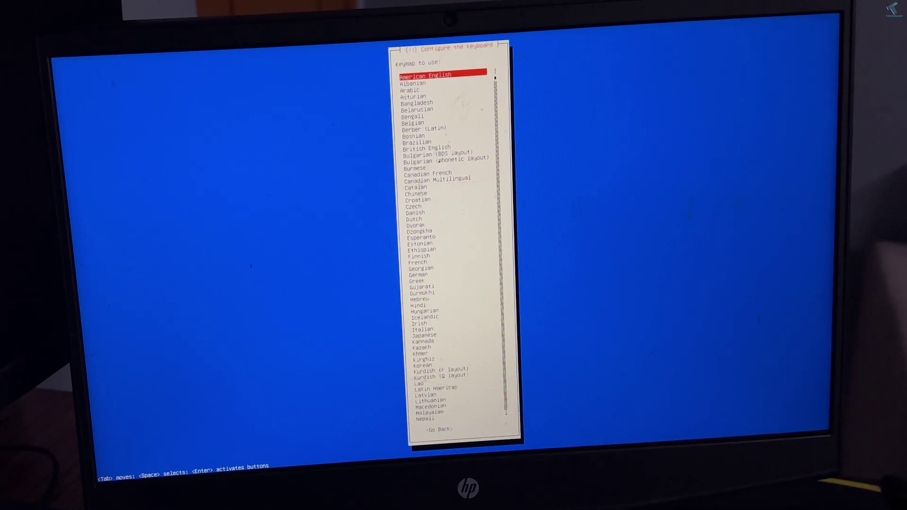
key(Return)
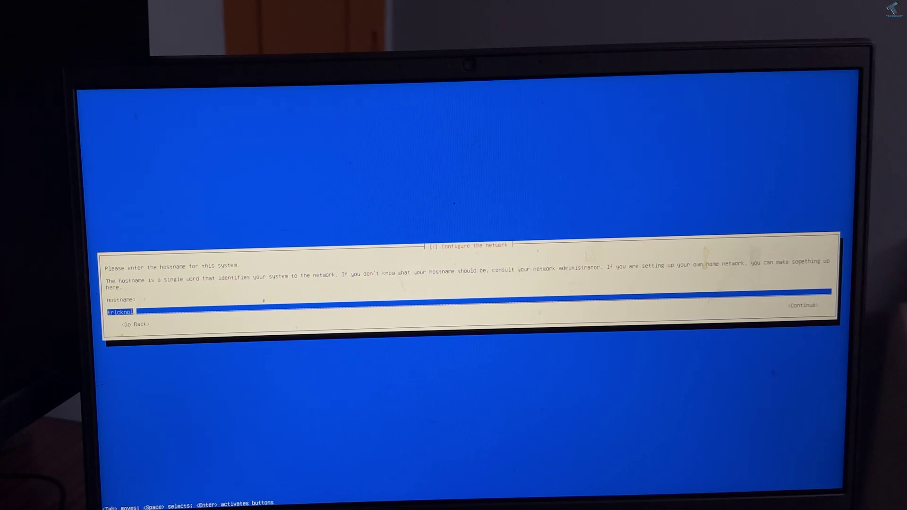
text(o)
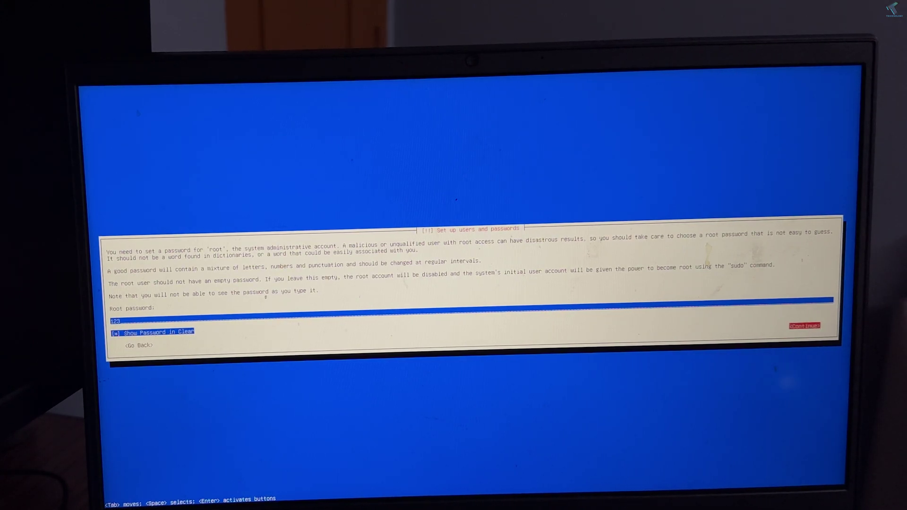
Enter the root password and confirm it a second time
key(Return)
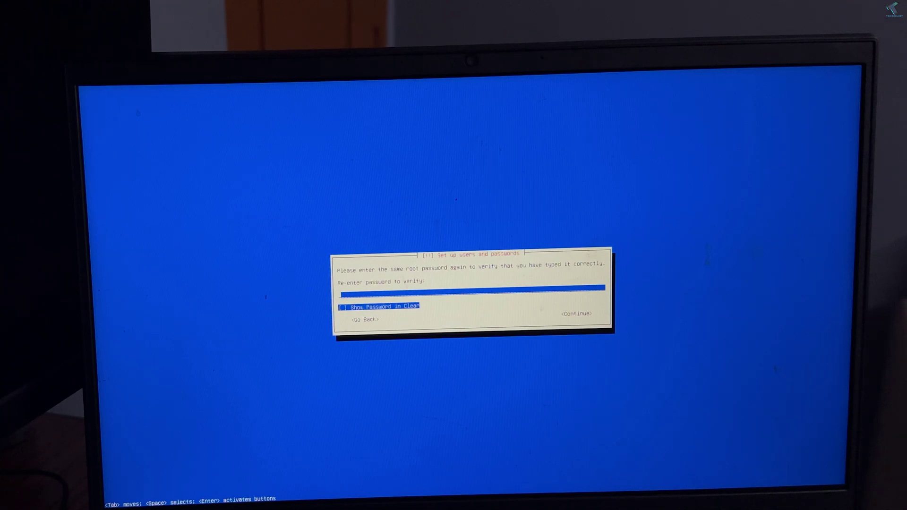
text(**)
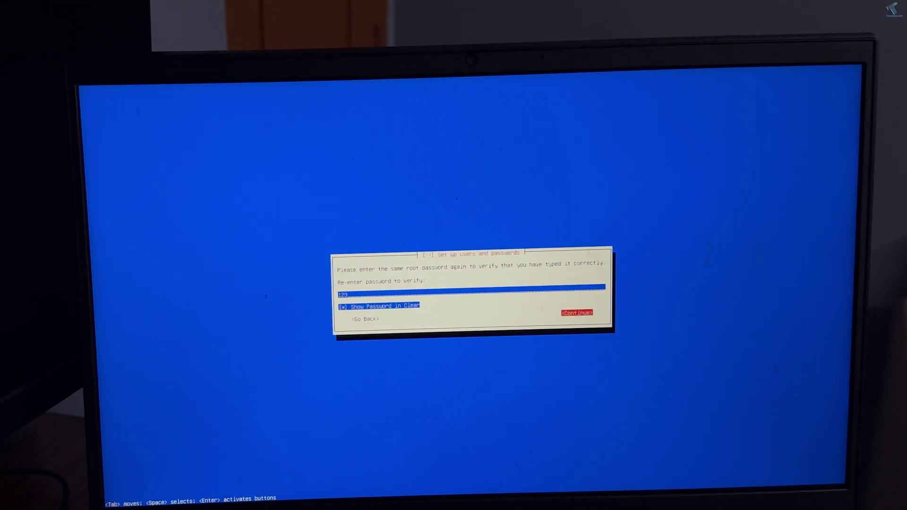
key(Return)
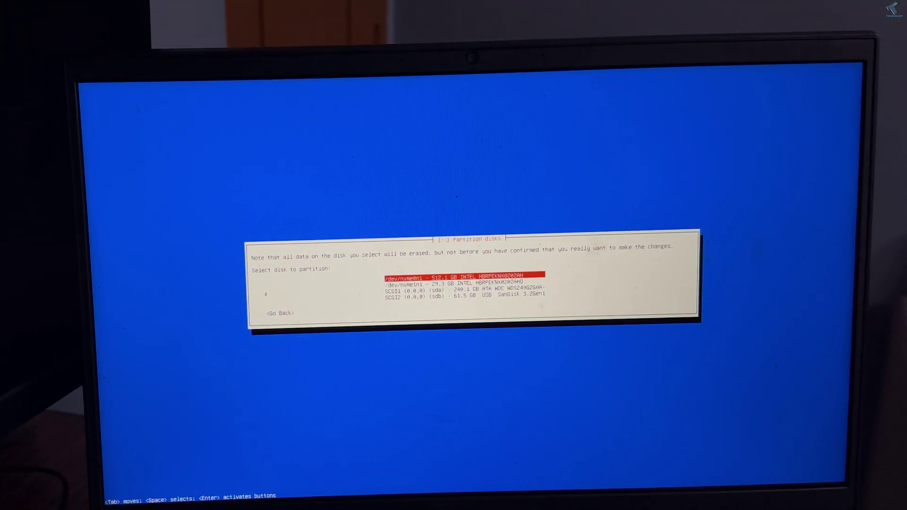
Choose the 240.1 GB SCSI1 (sda) disk as the installation target
key(Down)
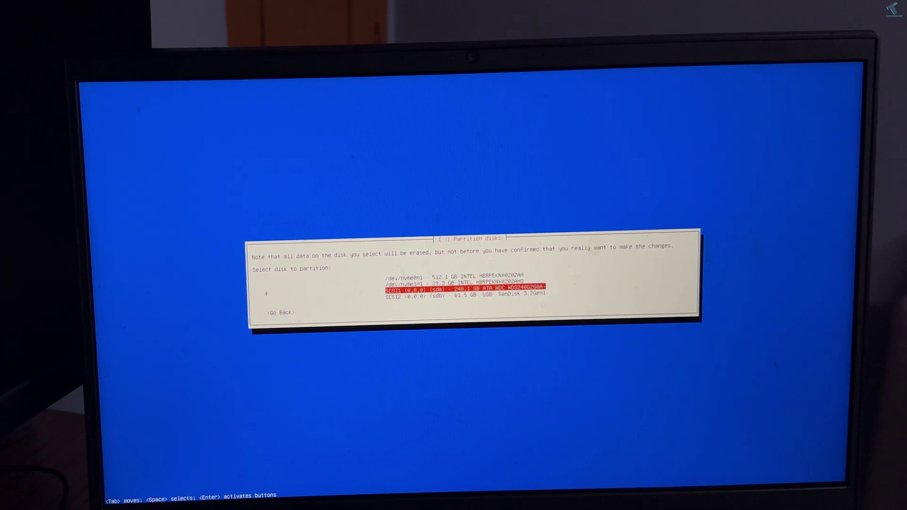
key(Return)
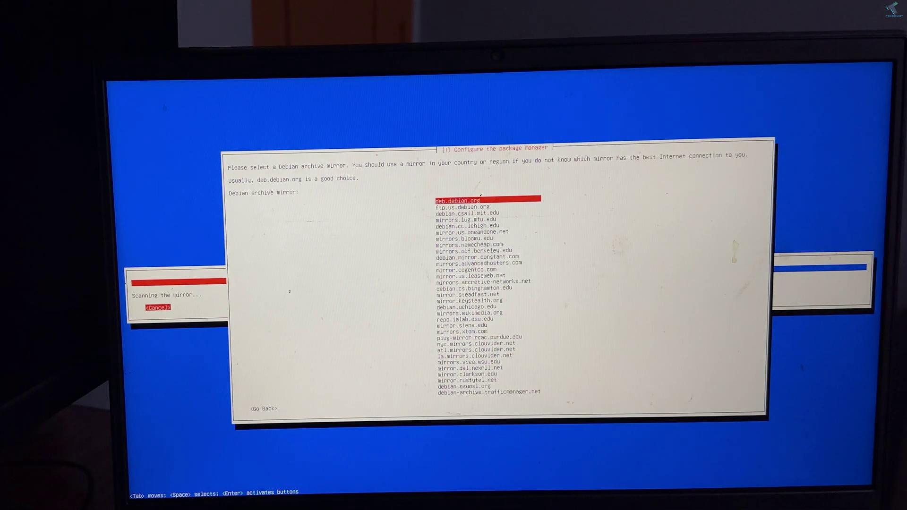
key(Return)
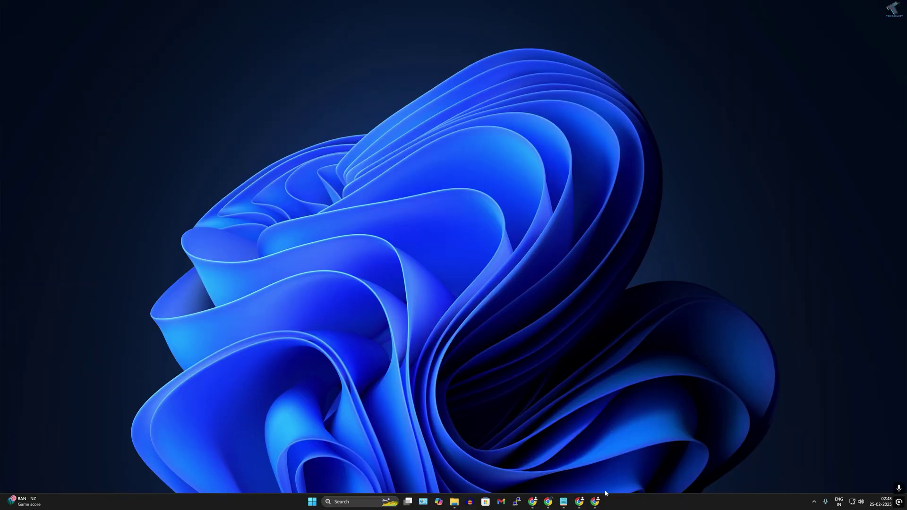
Load 192.168.0.159 in a new Chrome tab
click(596, 501)
click(135, 22)
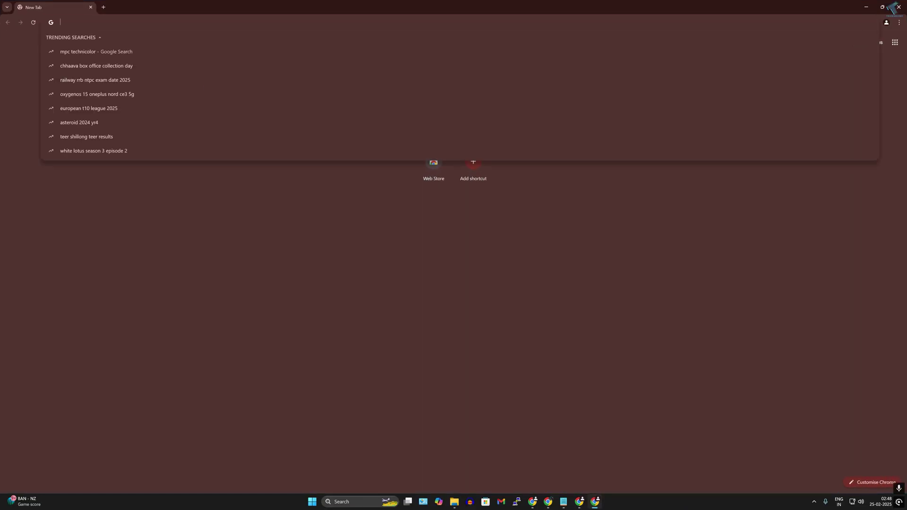
text(192.)
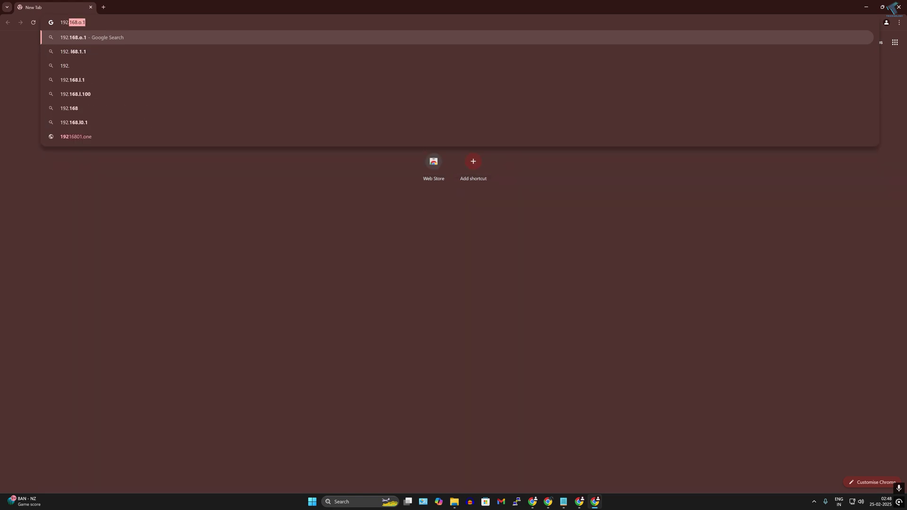
text(168.0.1)
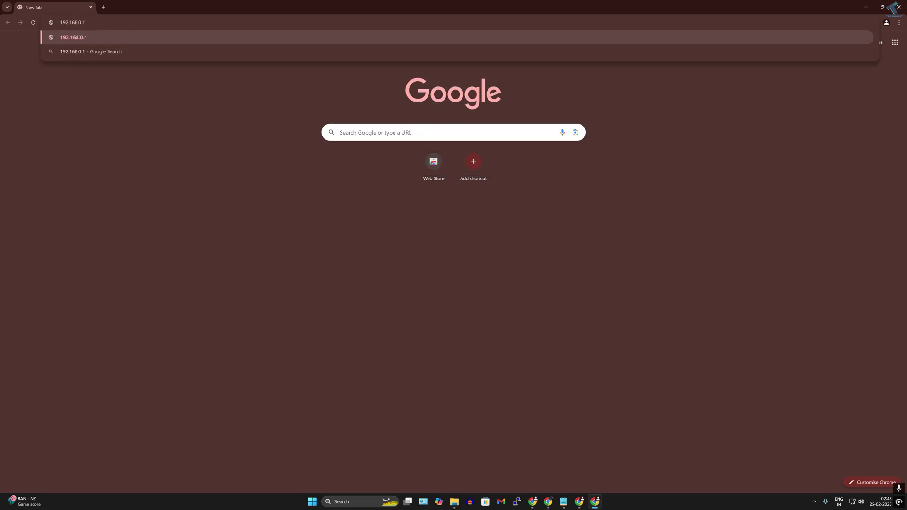
text(59)
key(Return)
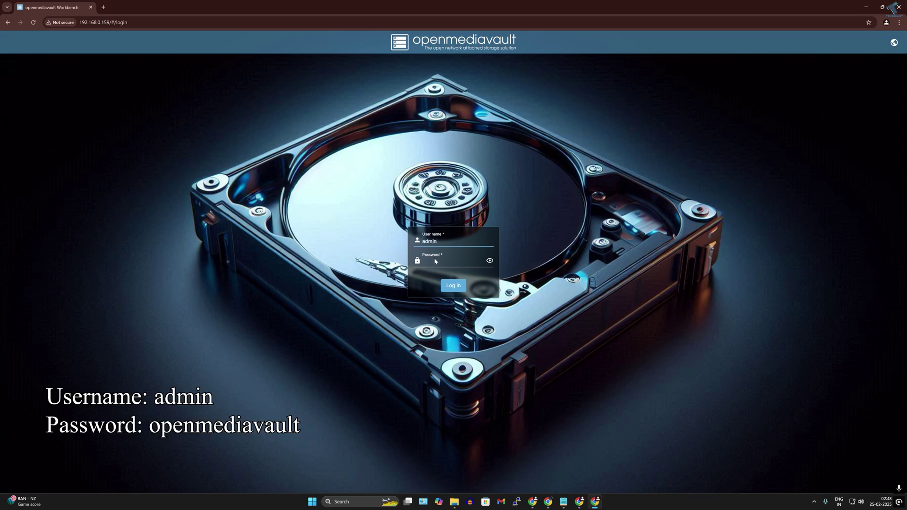
Log in with the administrator password and let Chrome save the credentials
key(Tab)
key(Tab)
click(451, 262)
text(o)
click(454, 286)
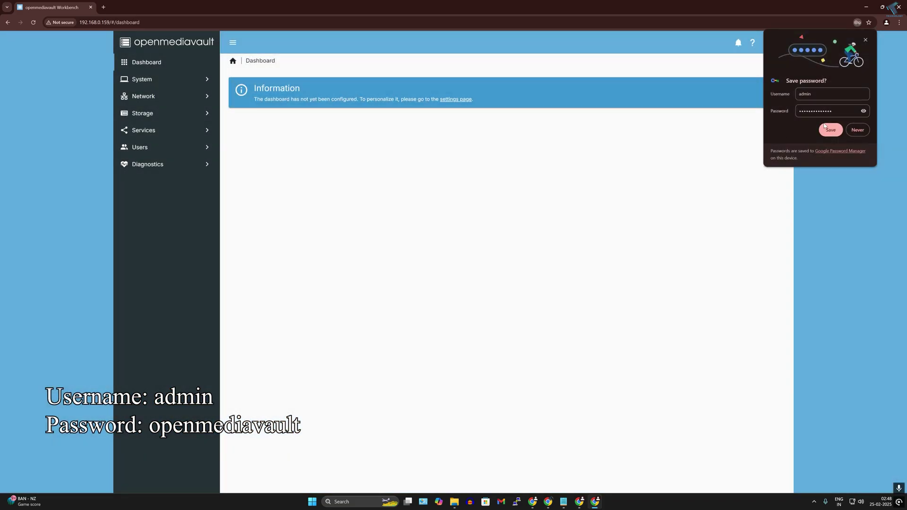
click(827, 128)
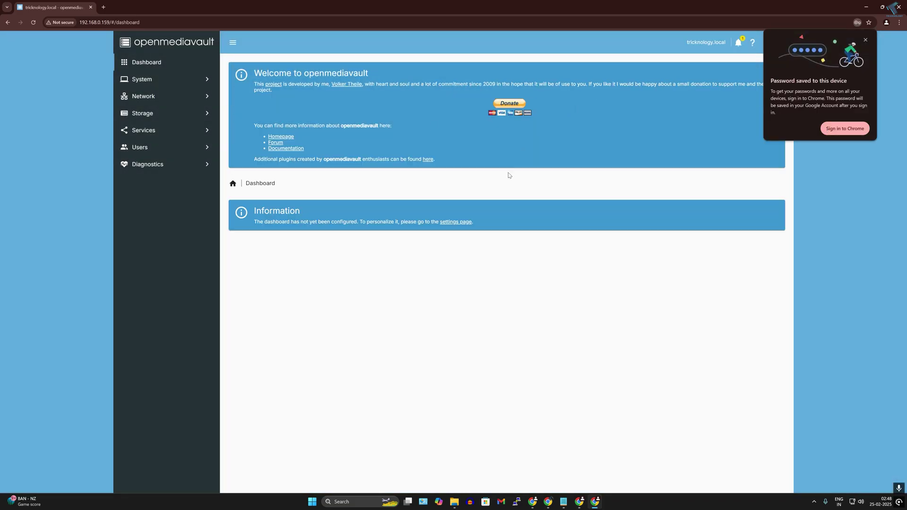
click(864, 41)
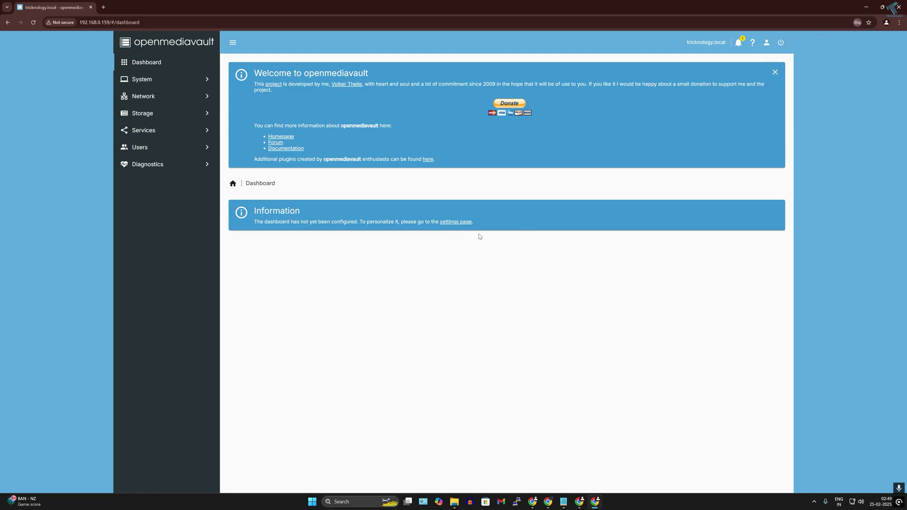
Save all enabled widgets in Dashboard Settings to show the CPU, memory, network, services and system panels
click(450, 222)
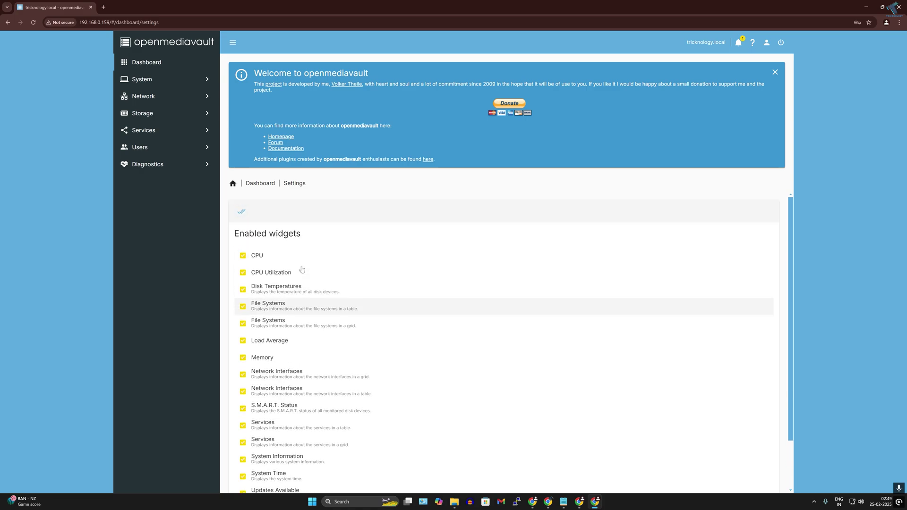
scroll(300, 265, down, 2)
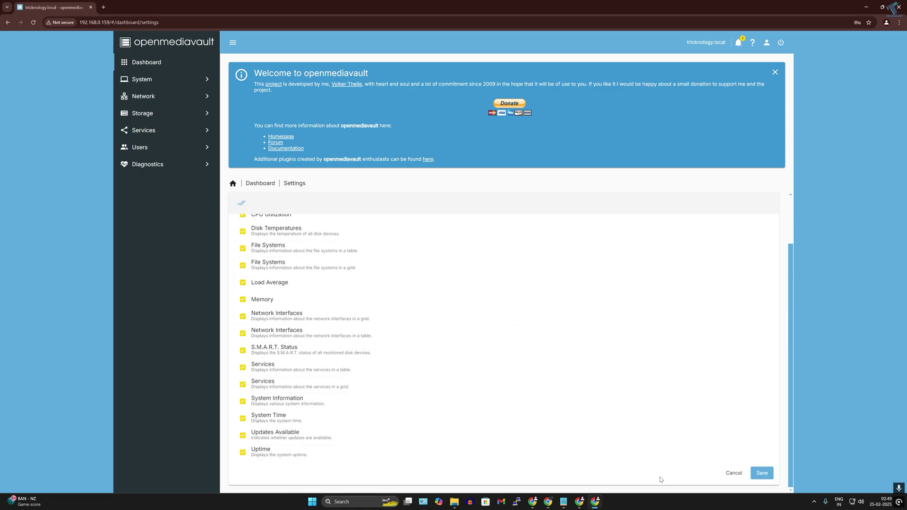
click(761, 474)
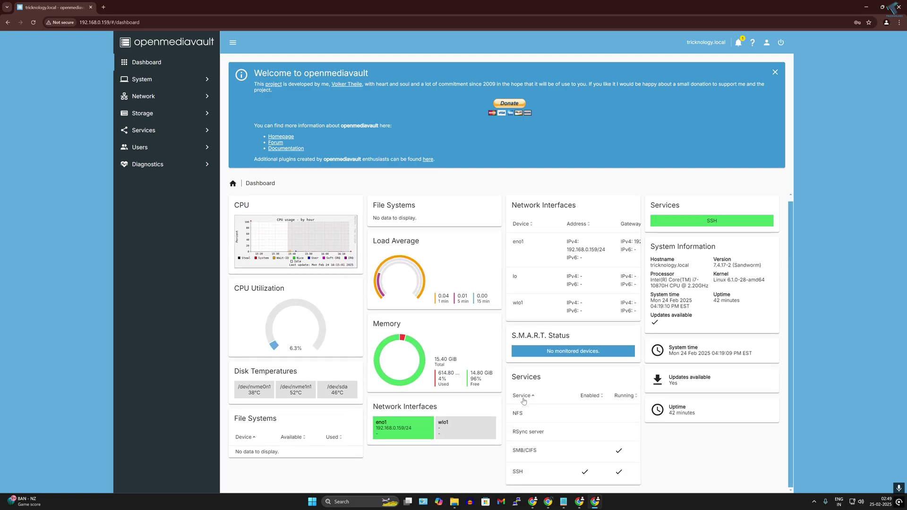
click(575, 472)
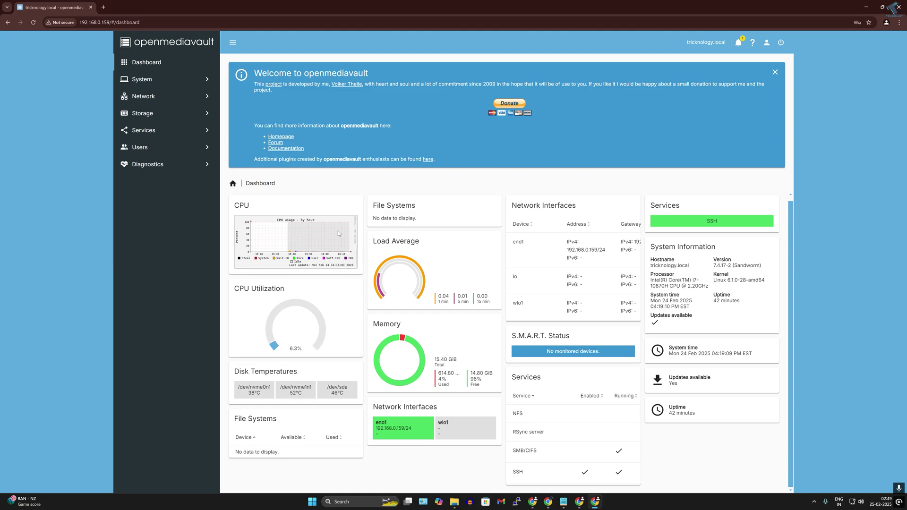
Scan Storage > Disks for new devices so the SanDisk USB drive /dev/sdb appears
click(148, 117)
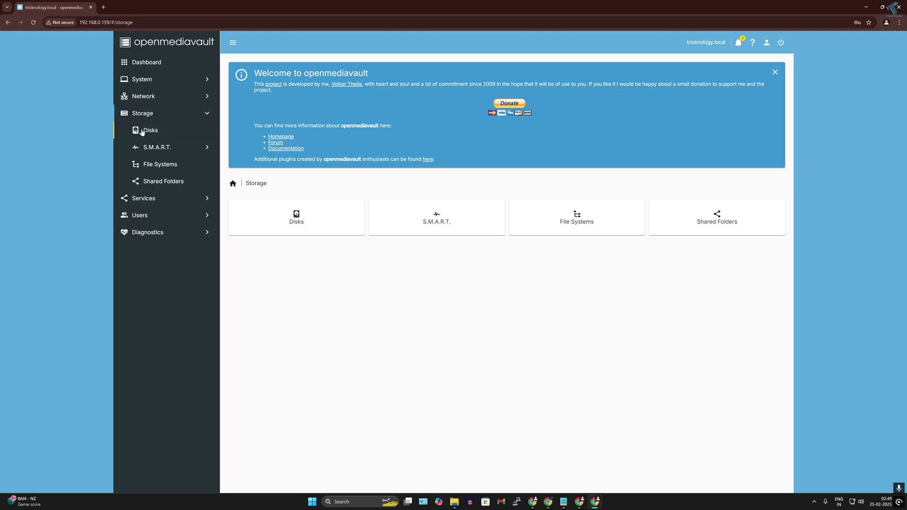
click(154, 132)
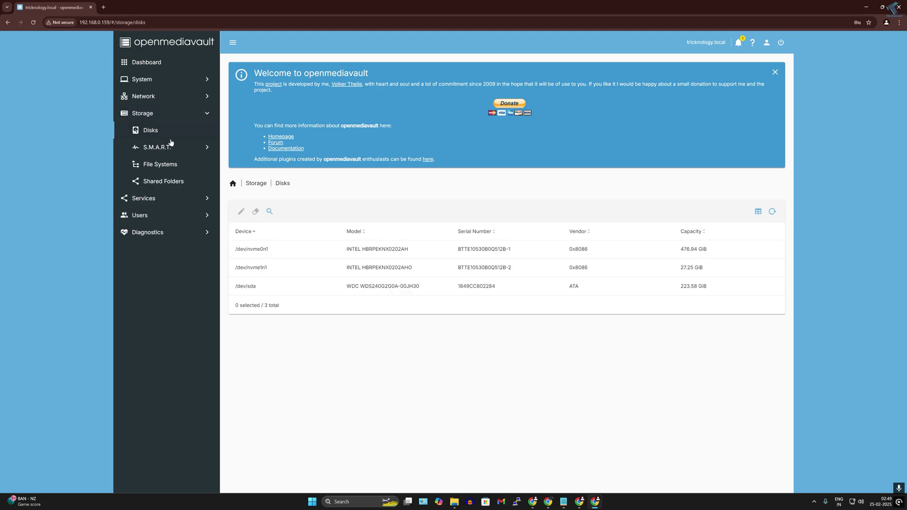
click(269, 213)
click(591, 283)
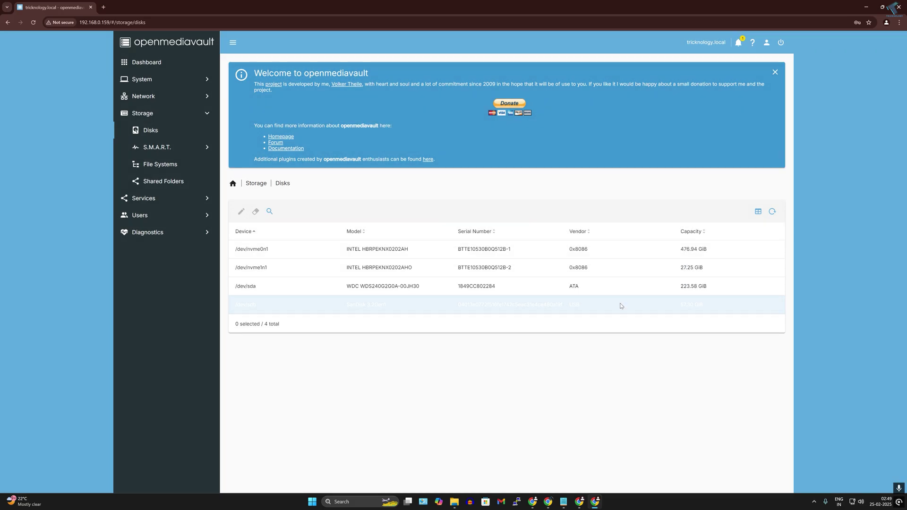
Quick-wipe the 57.30 GiB SanDisk disk /dev/sdb after confirming data loss
click(512, 304)
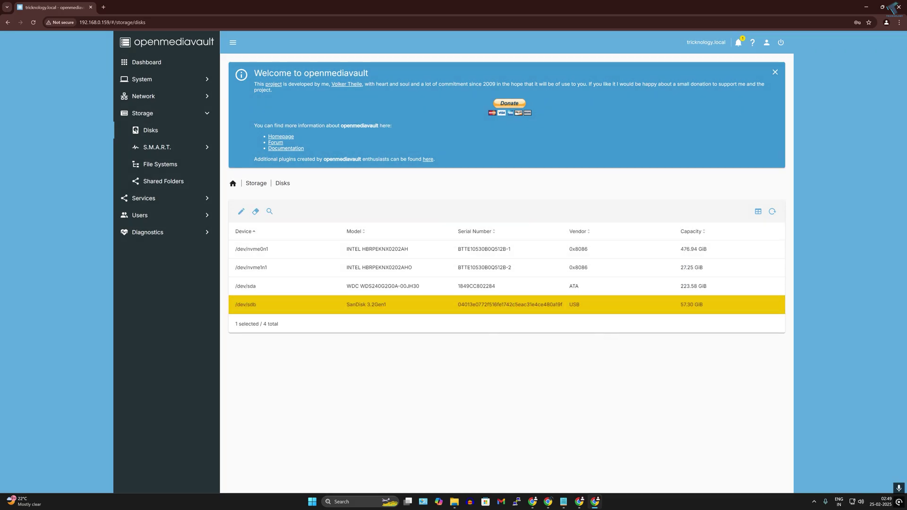
right_click(381, 305)
key(Escape)
click(255, 211)
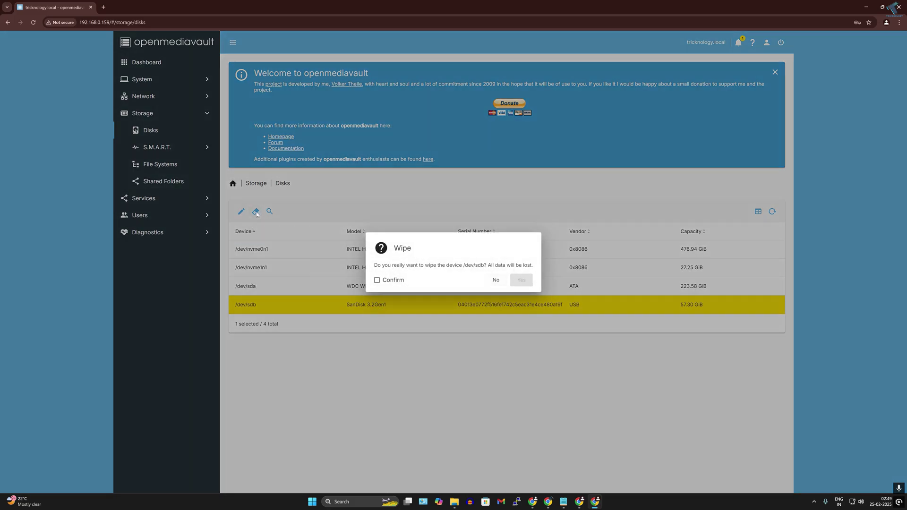
click(378, 281)
click(530, 283)
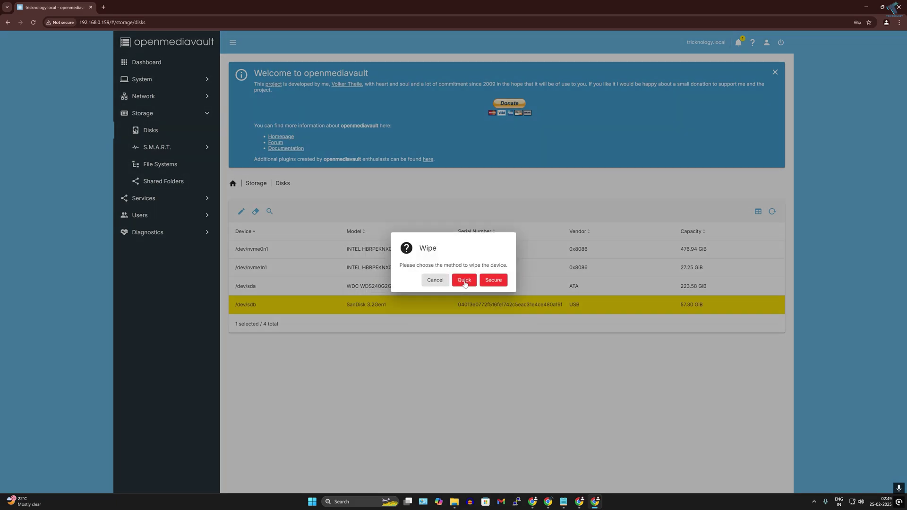
click(464, 281)
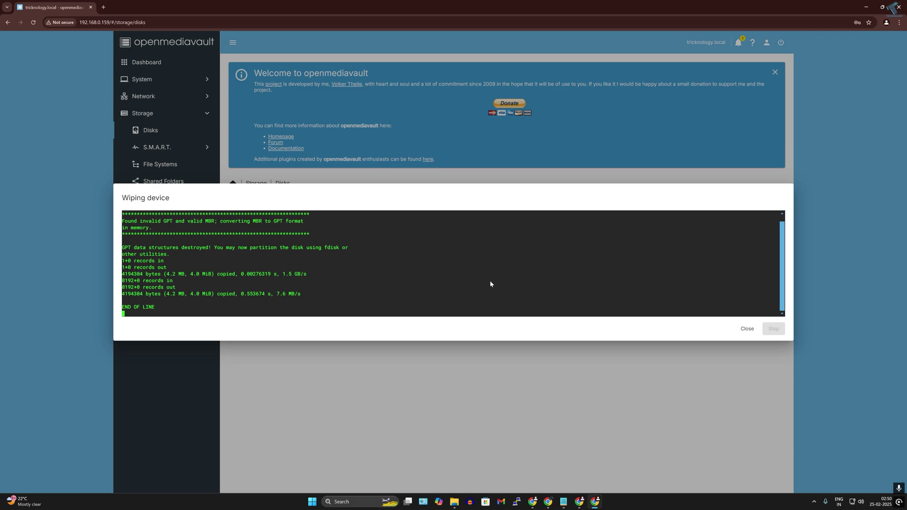
click(747, 329)
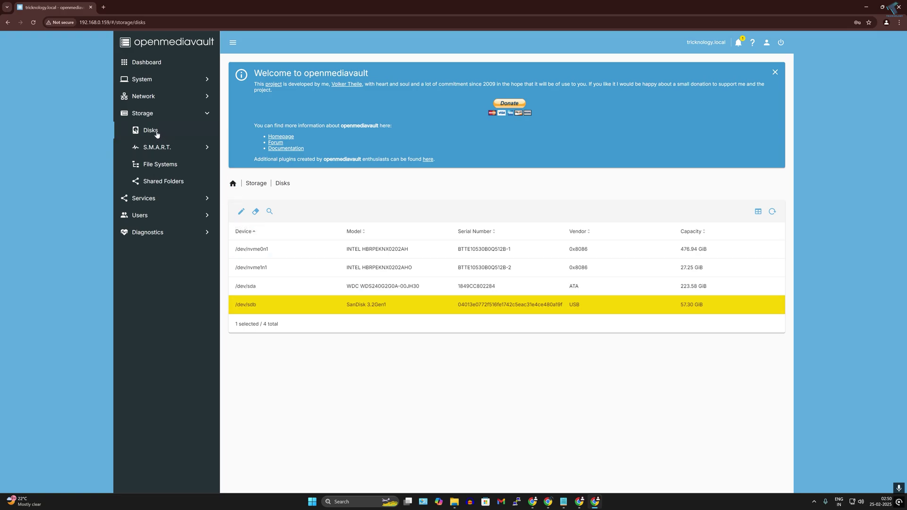
Create an EXT4 file system on the SanDisk 3.2Gen1 drive and wait for END OF LINE
click(160, 165)
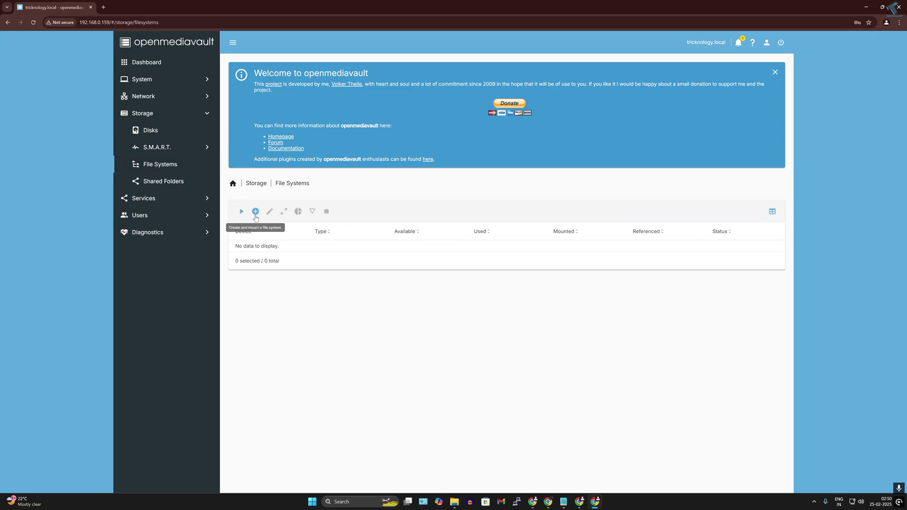
click(256, 212)
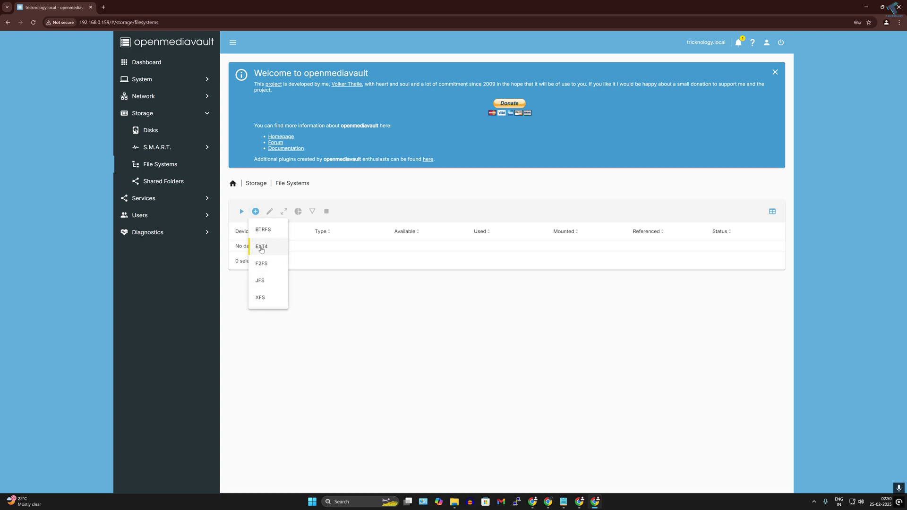
click(261, 247)
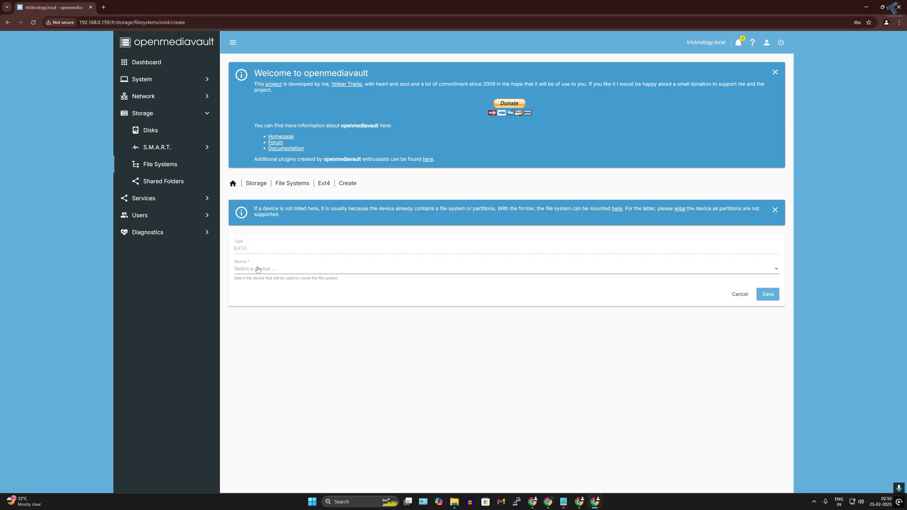
click(259, 268)
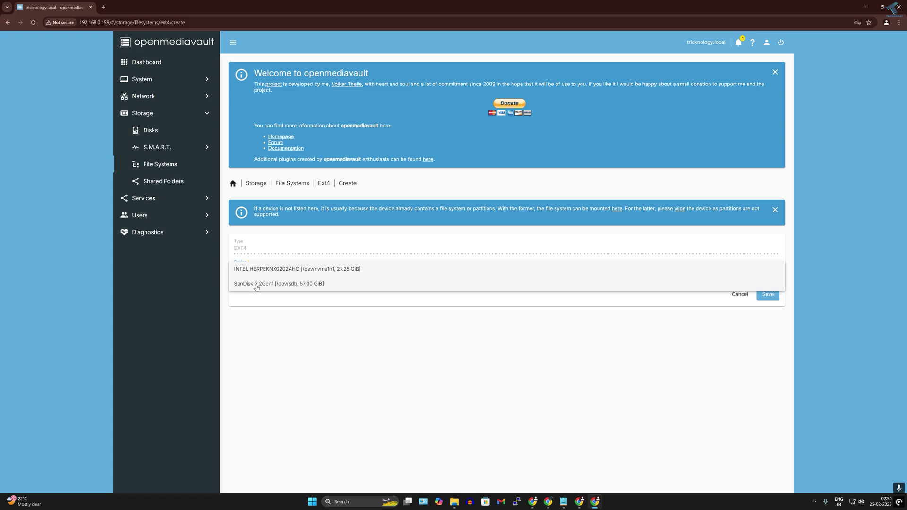
click(256, 284)
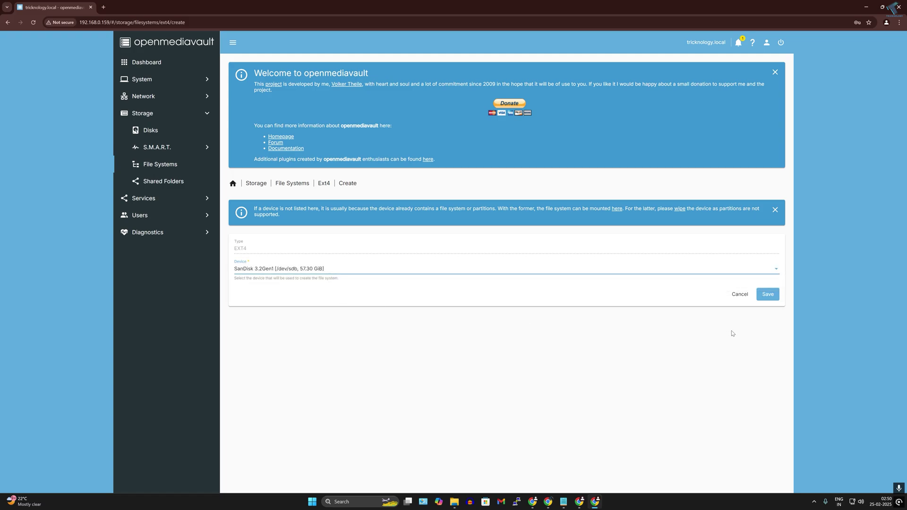
click(774, 296)
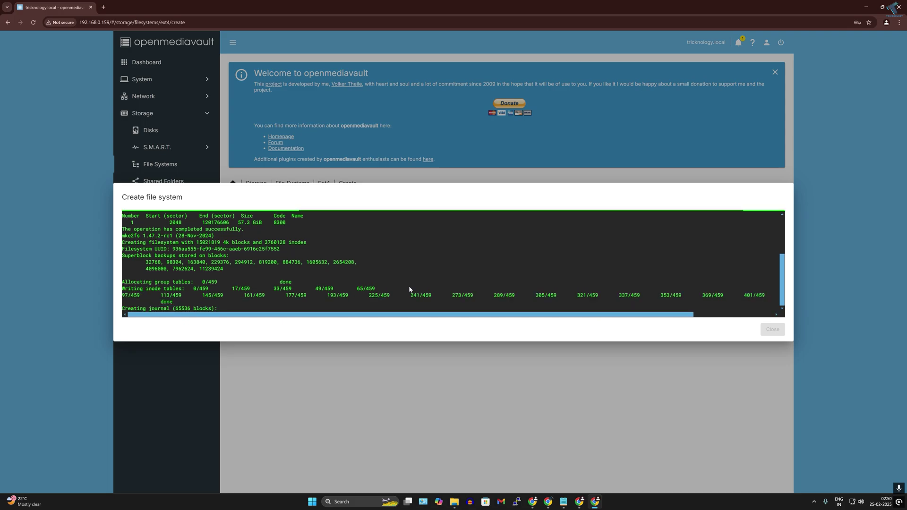
drag(512, 315, 438, 320)
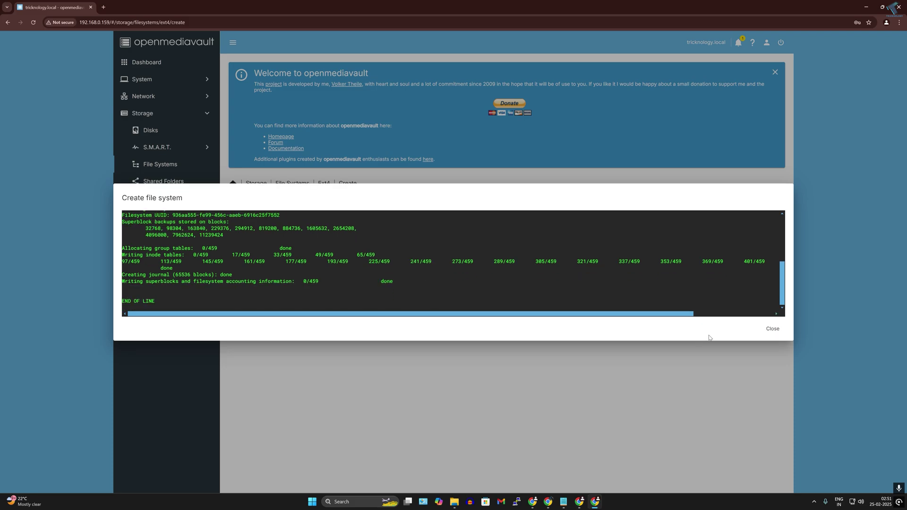
Mount /dev/sdb1 with a 95% usage warning threshold and the tag 'Pendrive', then save
click(772, 329)
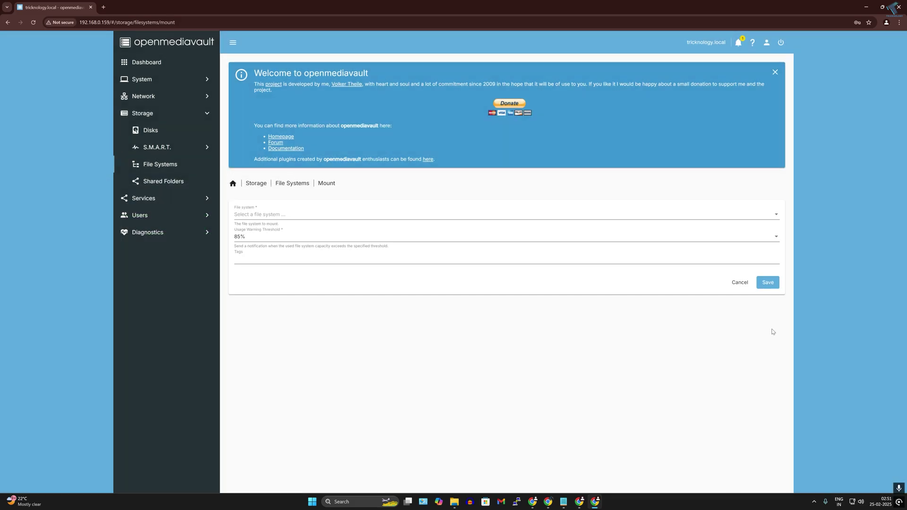
click(265, 216)
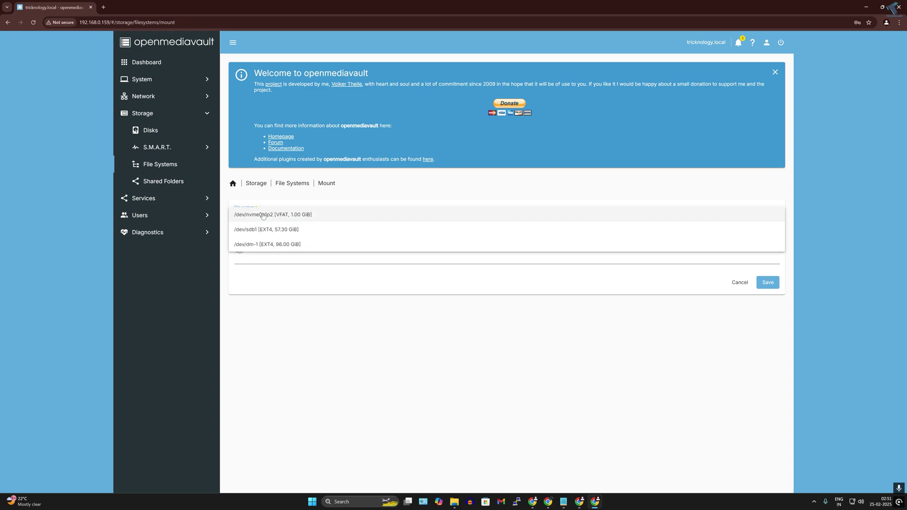
click(288, 229)
click(277, 218)
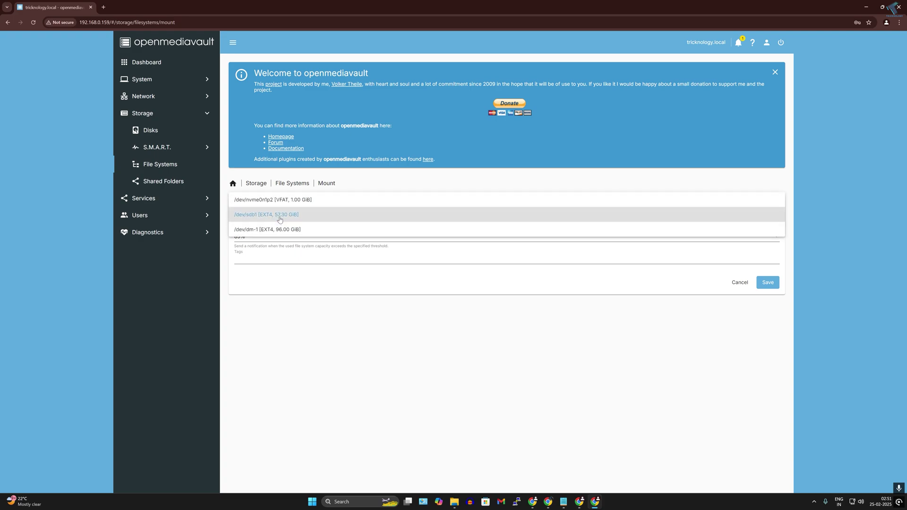
click(283, 217)
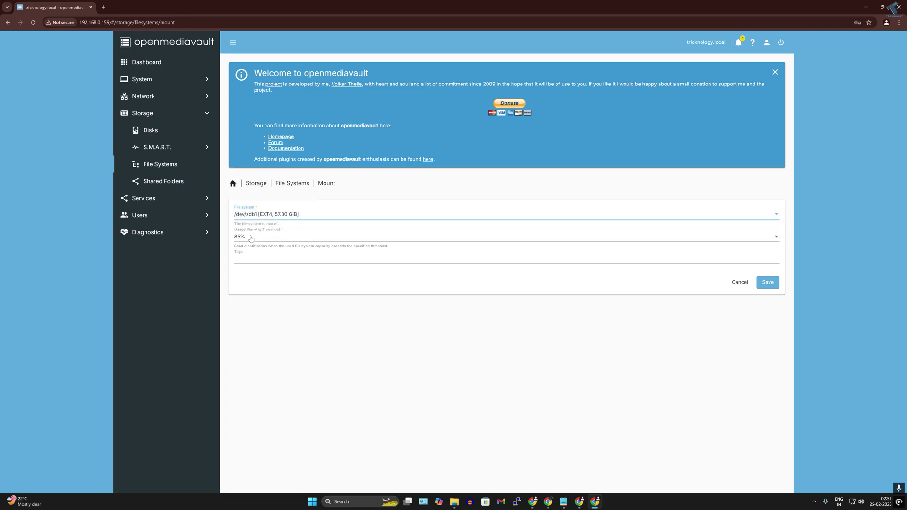
click(248, 238)
click(282, 268)
click(293, 255)
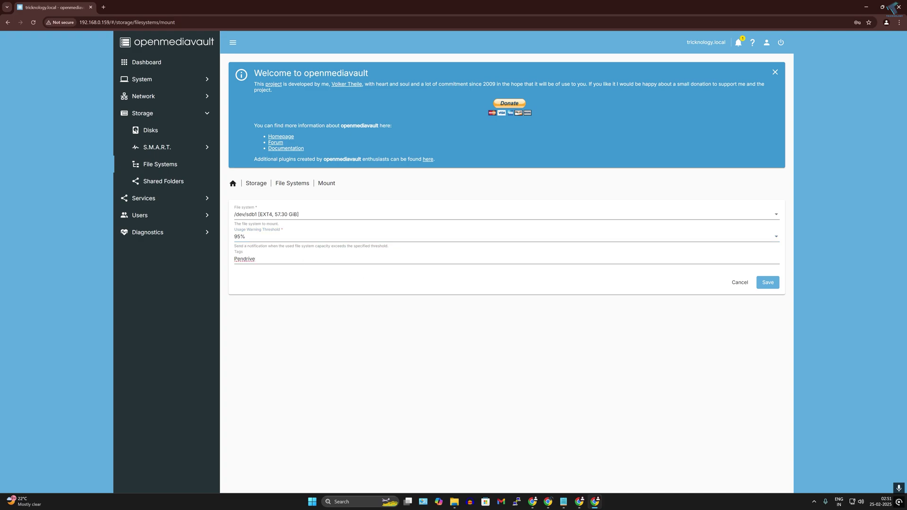
key(Return)
click(768, 283)
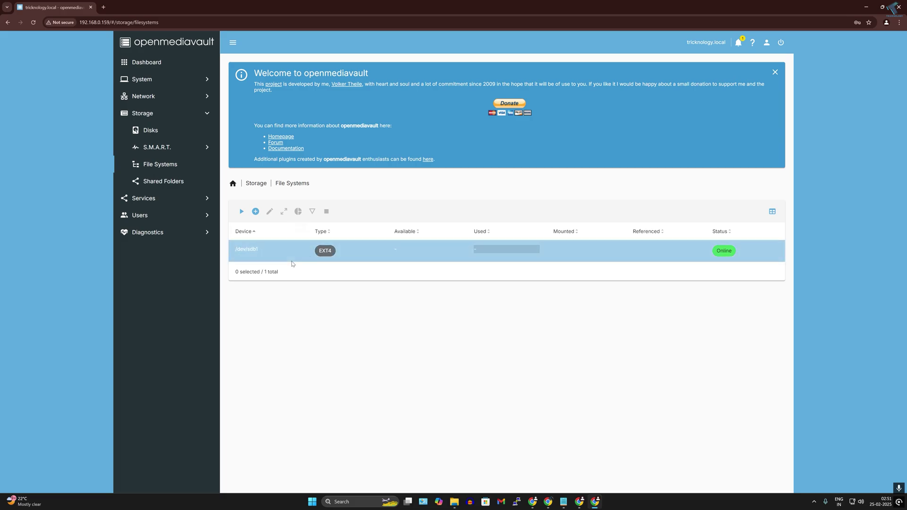
Apply the pending changes so /dev/sdb1 mounts with 56.08 GiB available
drag(254, 196, 390, 197)
click(408, 200)
click(776, 195)
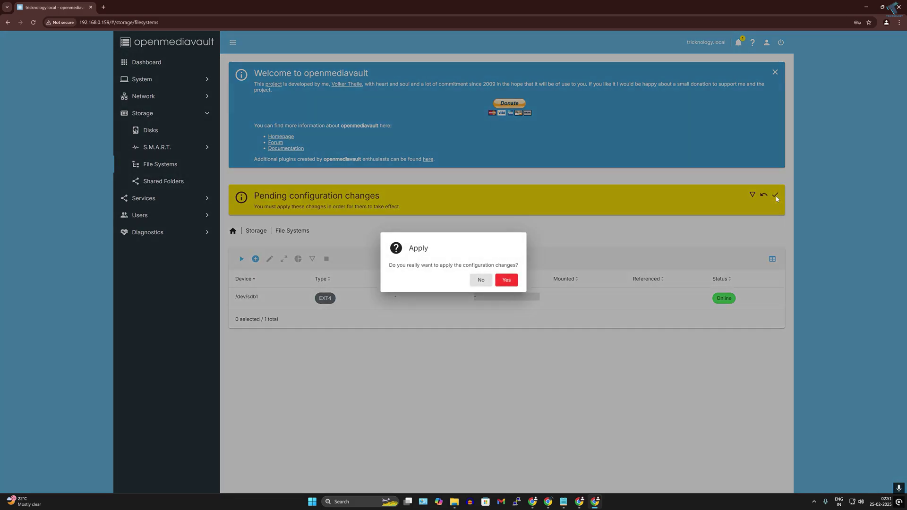
click(504, 281)
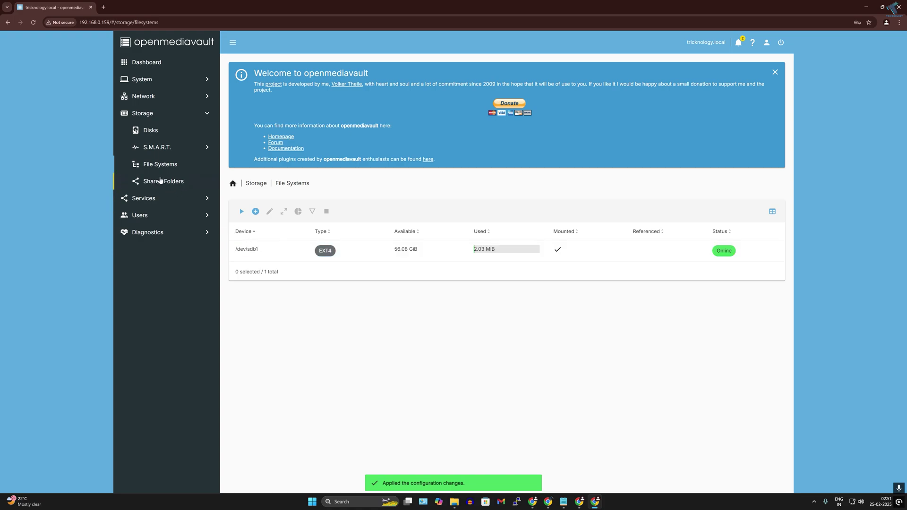
drag(474, 249, 500, 248)
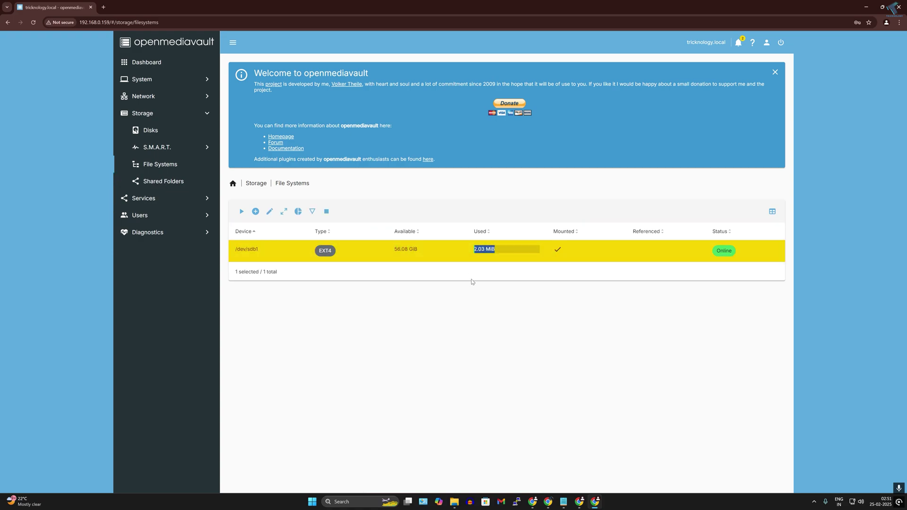
Create shared folder Pendrive1 on /dev/sdb1 [Pendrive], users read/write, tagged usb
click(153, 188)
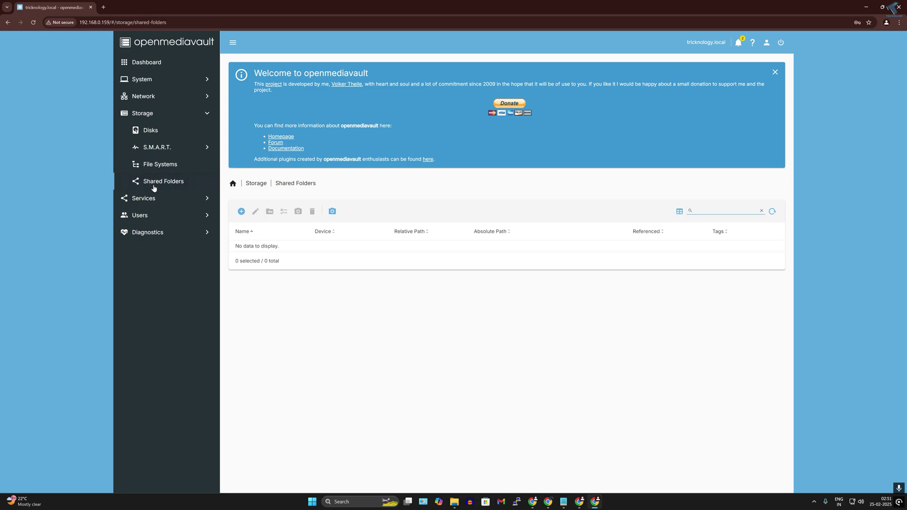
click(241, 212)
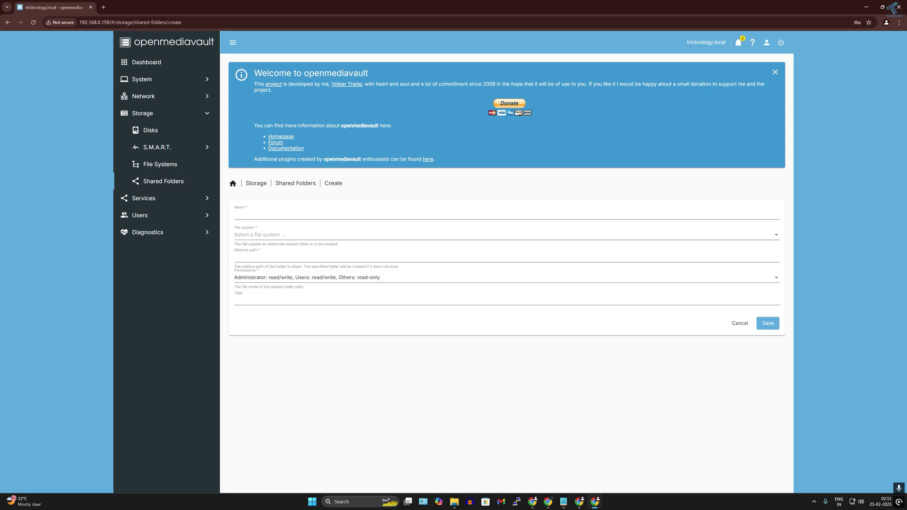
click(263, 216)
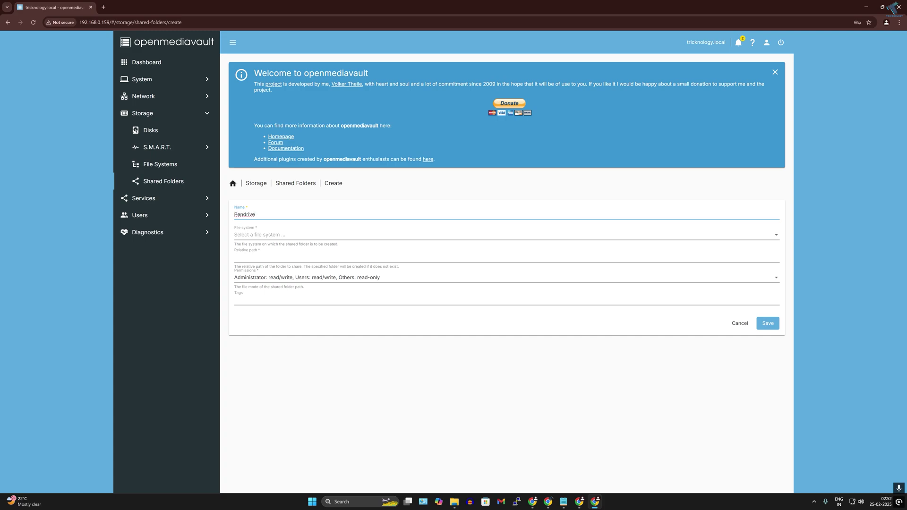
click(280, 236)
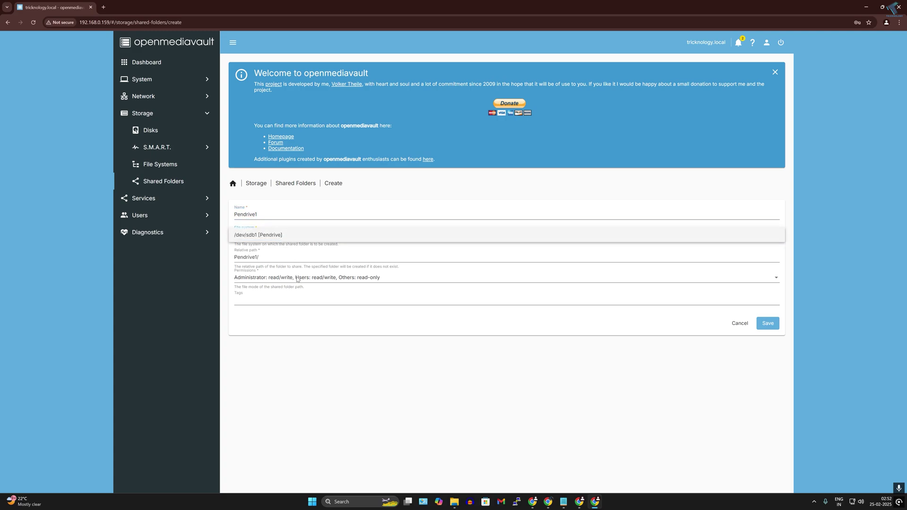
click(279, 235)
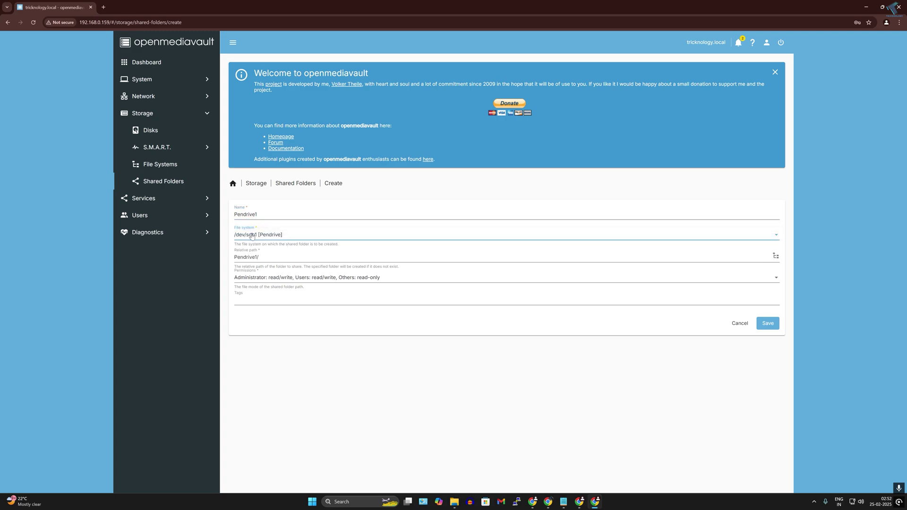
click(263, 256)
click(285, 279)
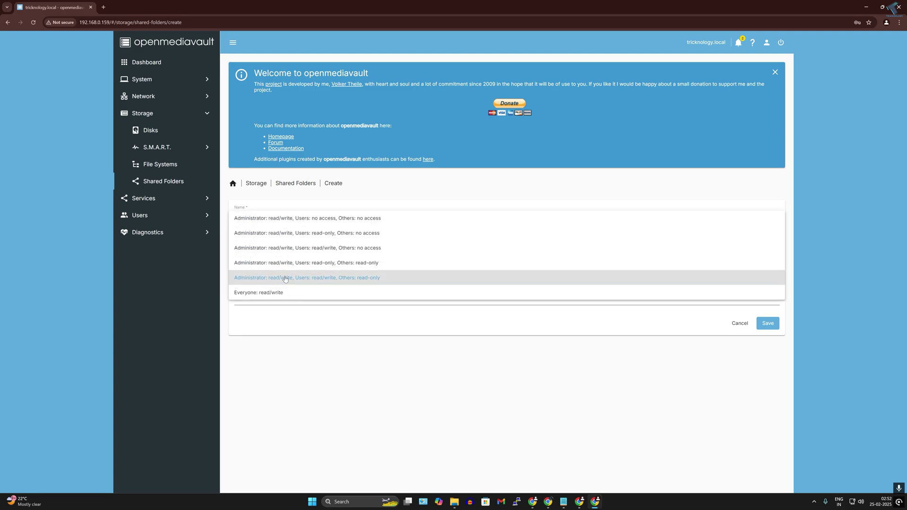
click(311, 279)
click(236, 300)
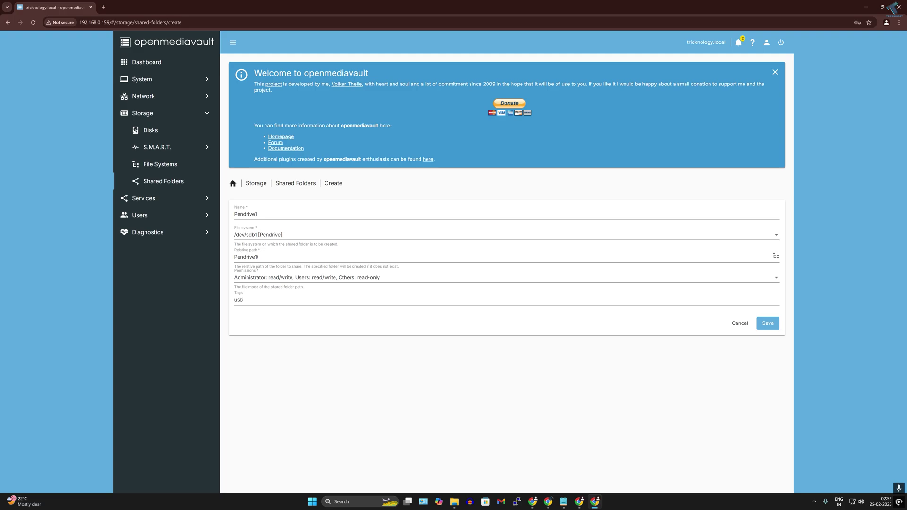
click(768, 324)
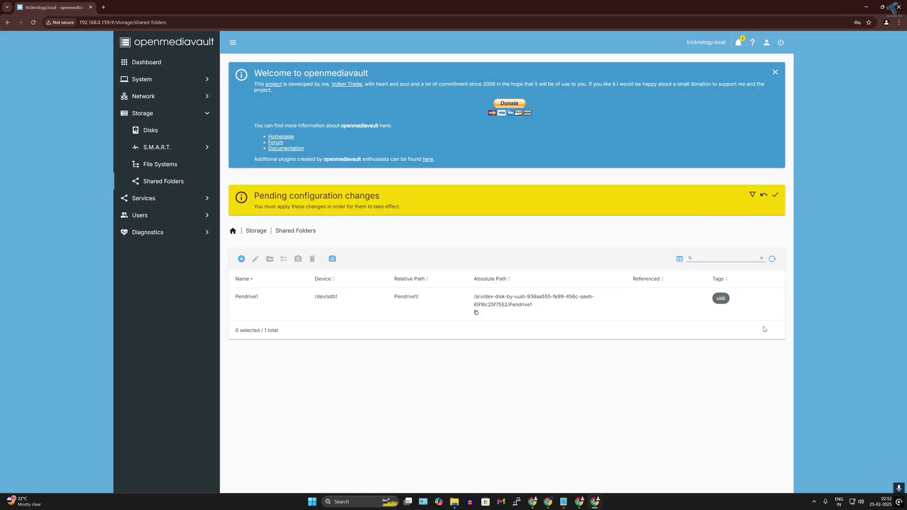
Apply the pending configuration changes and select the Pendrive1 folder
click(775, 198)
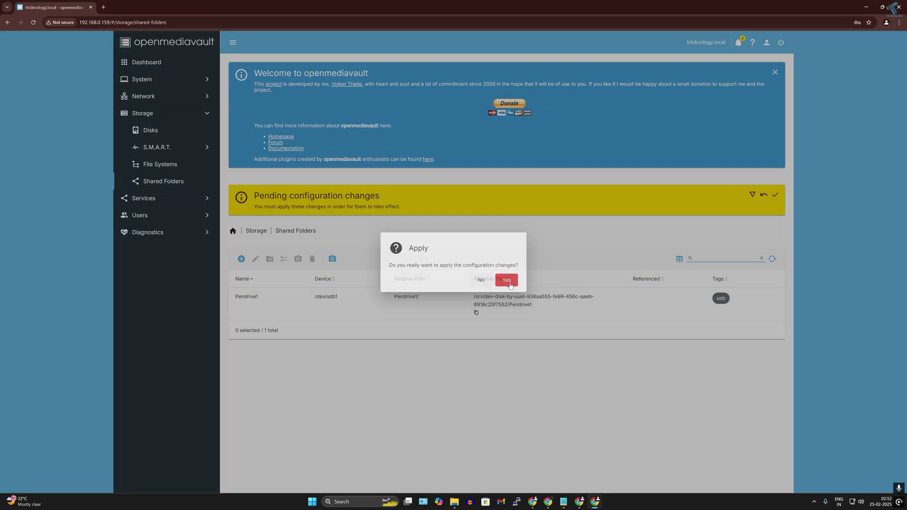
click(507, 280)
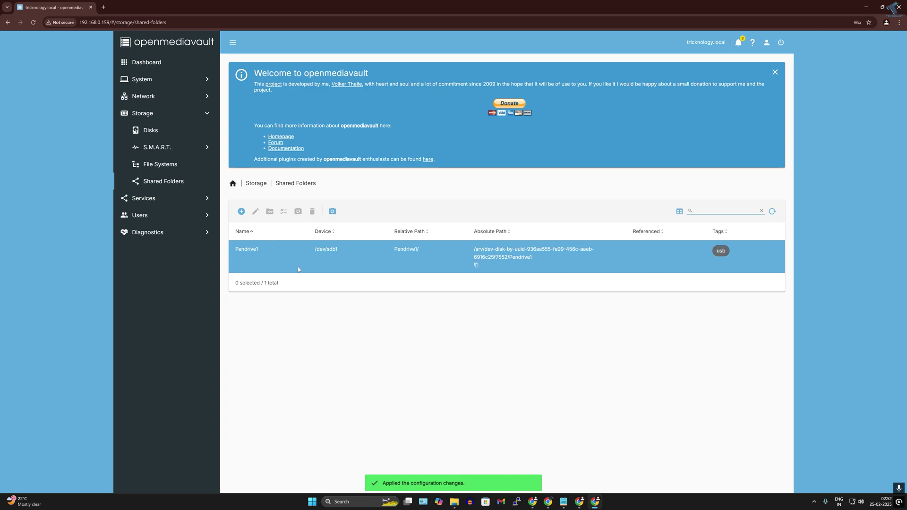
click(326, 249)
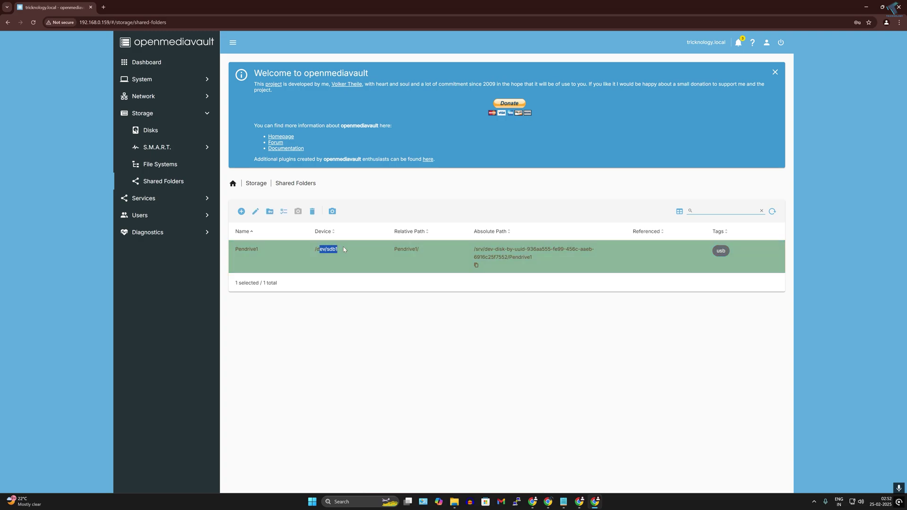
Start a new user in Users > Users, entering its name and password twice
click(150, 219)
click(155, 183)
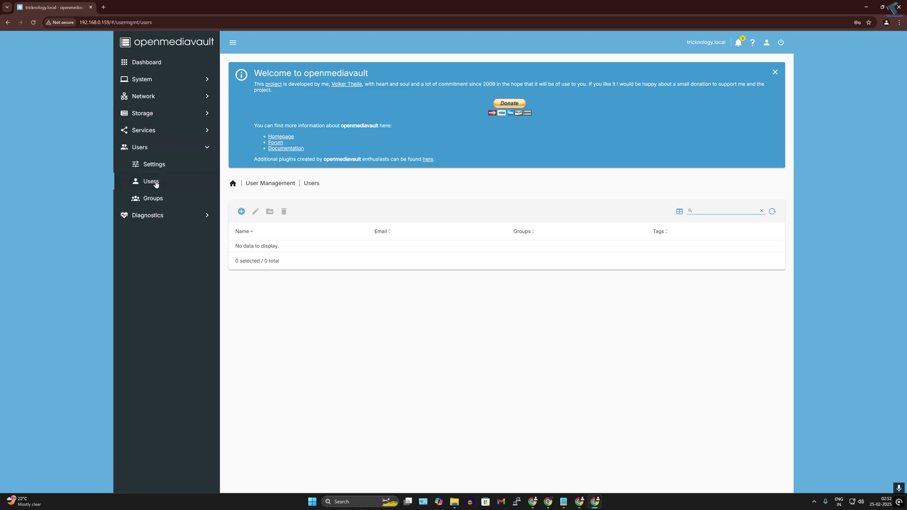
click(241, 211)
click(264, 230)
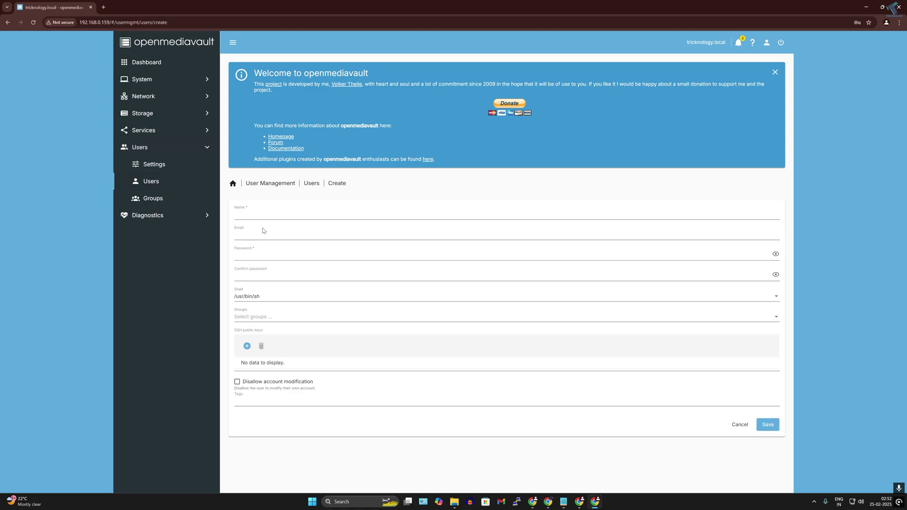
click(271, 222)
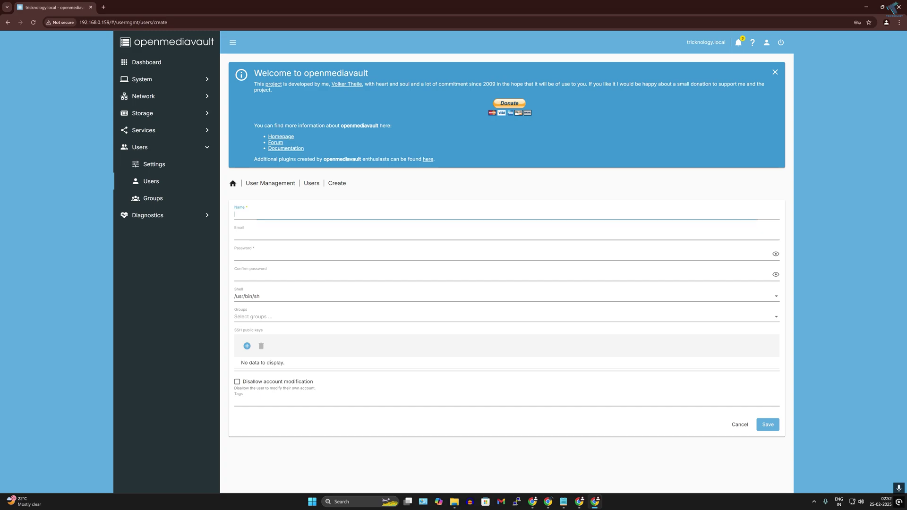
click(269, 254)
text(te)
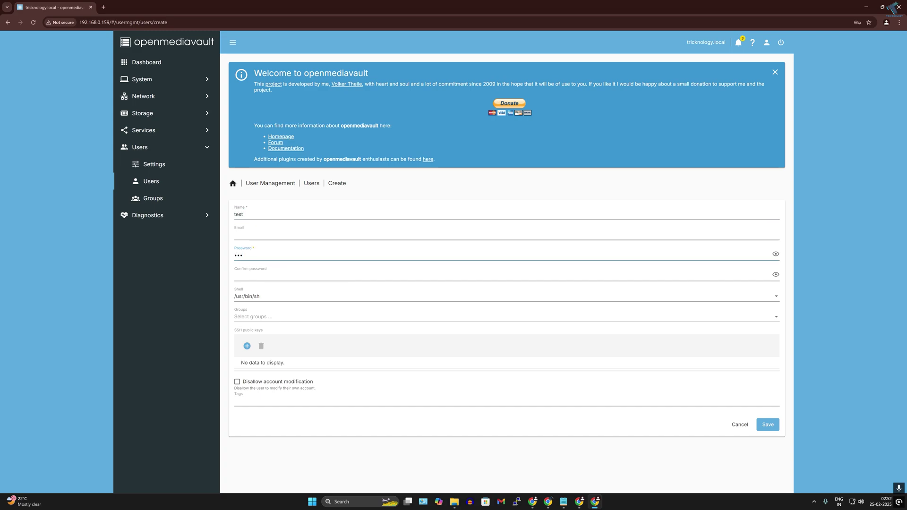
click(775, 255)
click(762, 277)
text(123)
click(776, 274)
Give the user shell /usr/bin/sh and the users group, save, and apply changes
click(298, 302)
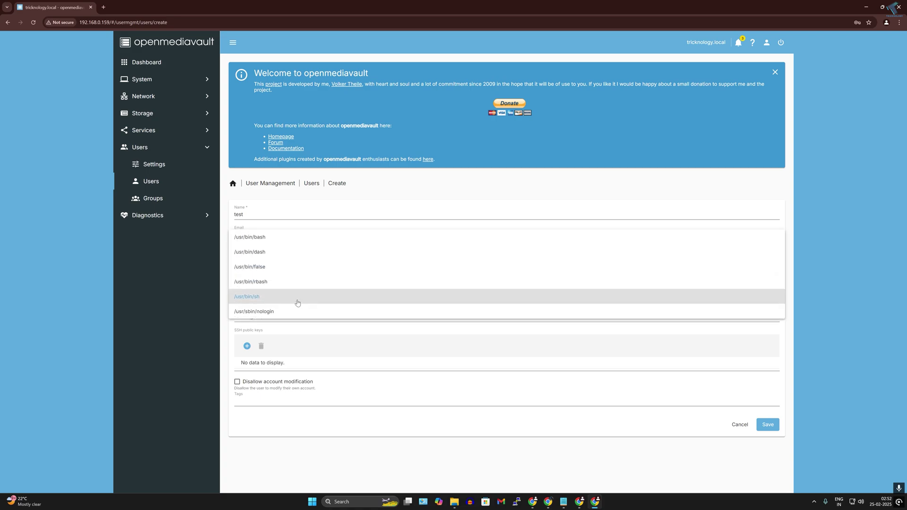
click(298, 303)
click(273, 320)
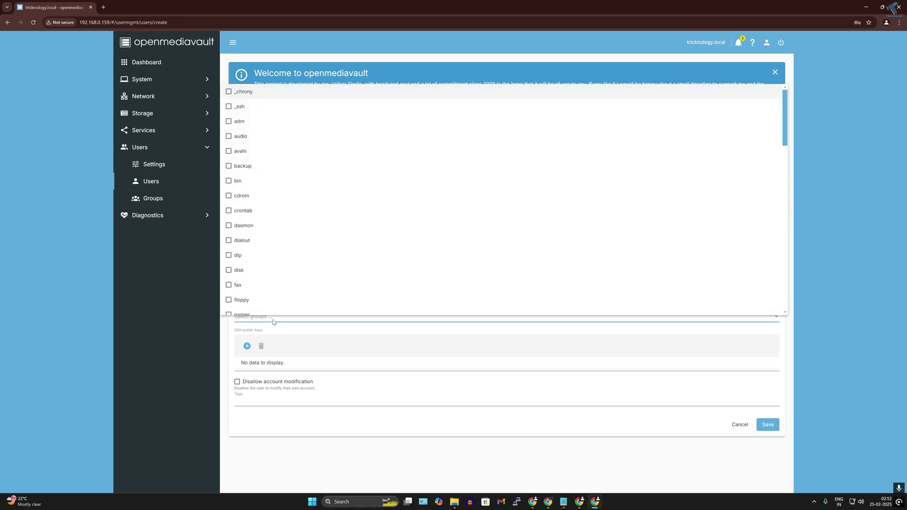
scroll(292, 307, down, 10)
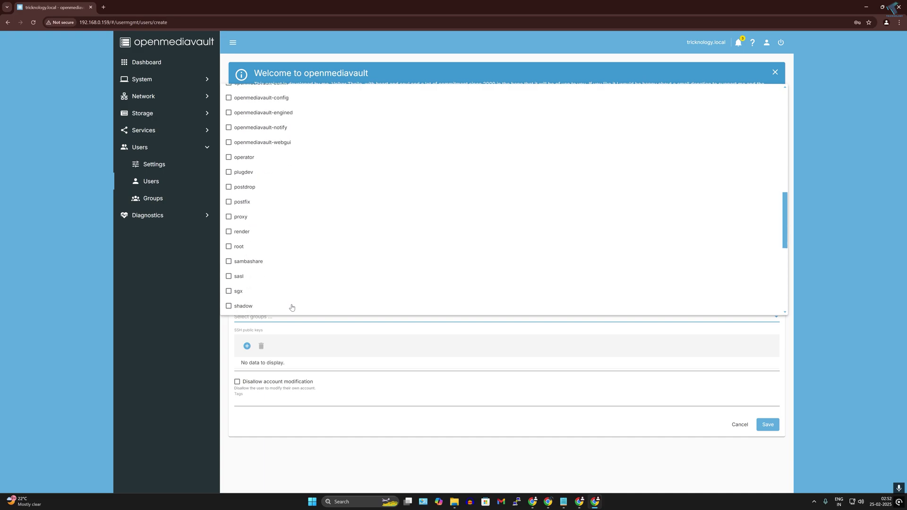
scroll(284, 298, down, 5)
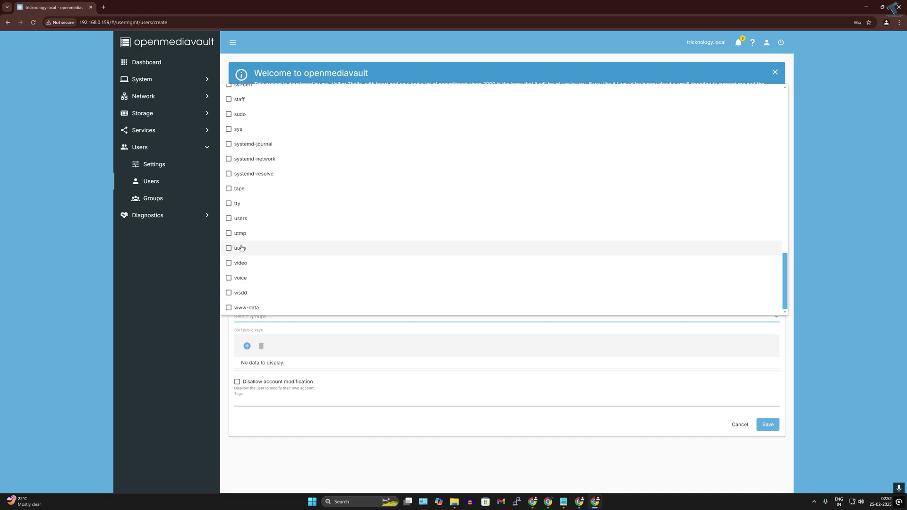
click(230, 220)
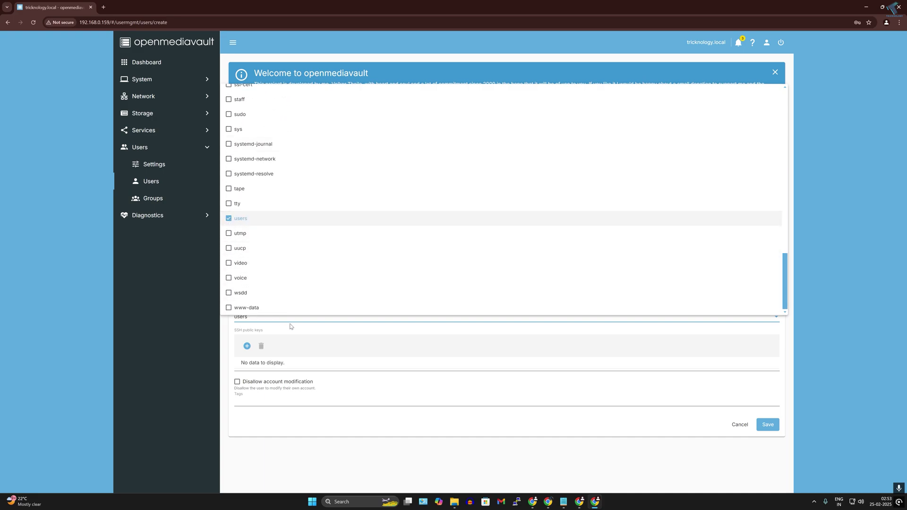
click(226, 339)
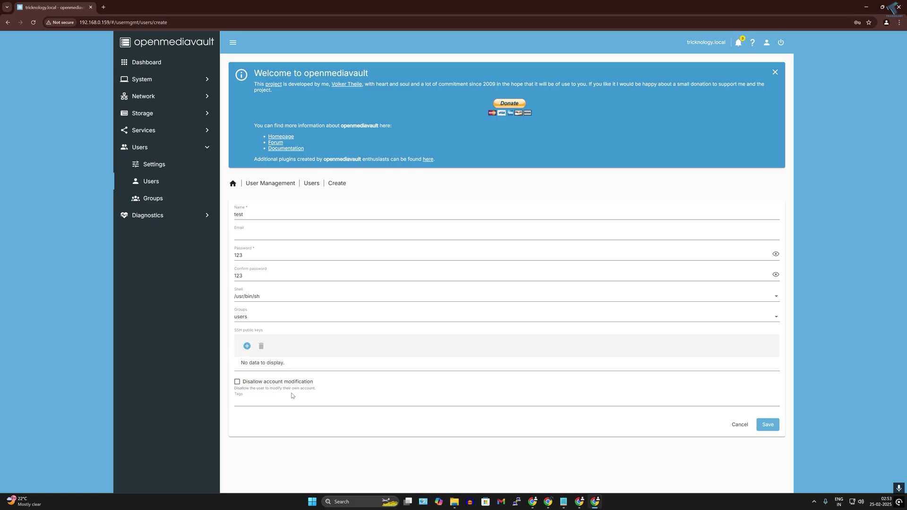
click(769, 425)
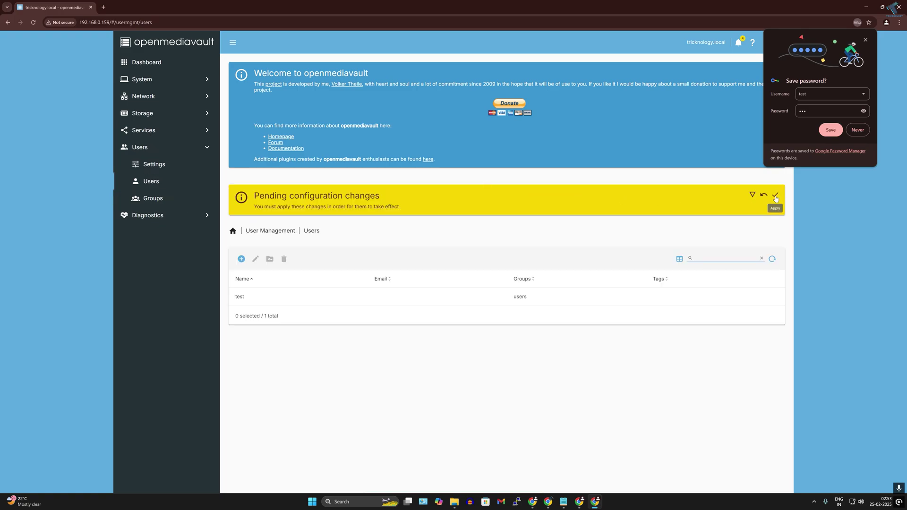
click(775, 194)
click(505, 282)
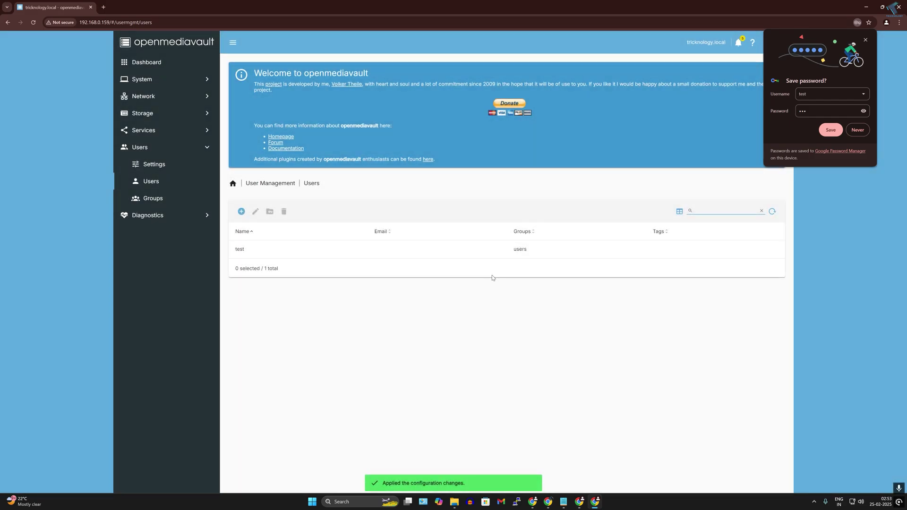
Save SMB/CIFS settings with the service enabled (WORKGROUP, SMB2 minimum) and apply changes
click(154, 131)
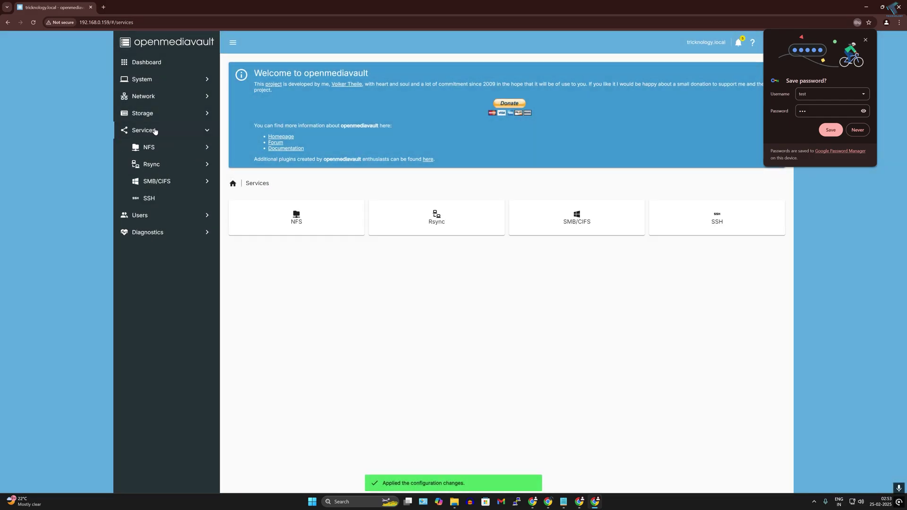
click(156, 182)
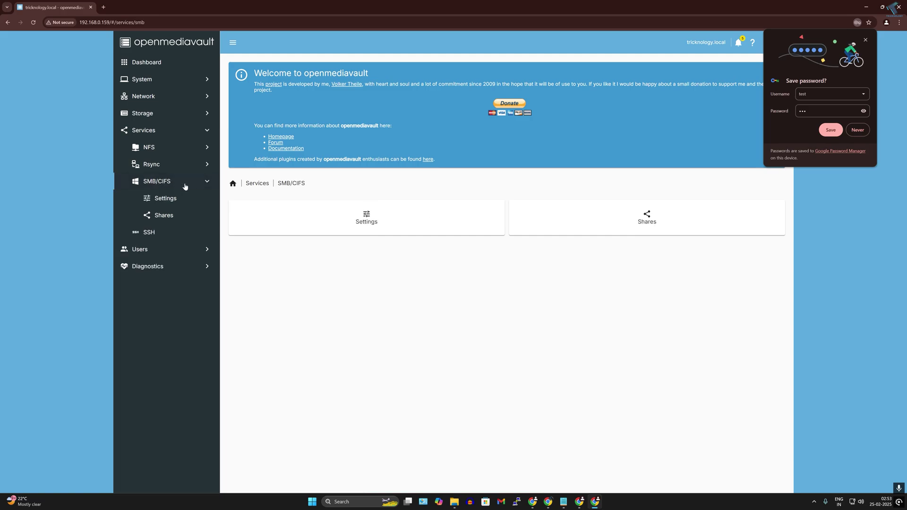
click(344, 222)
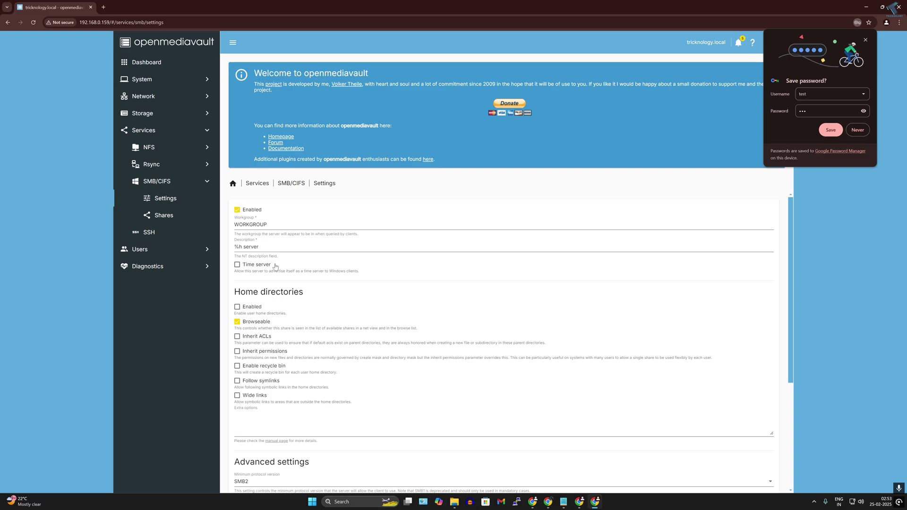
scroll(279, 283, down, 3)
scroll(503, 345, down, 2)
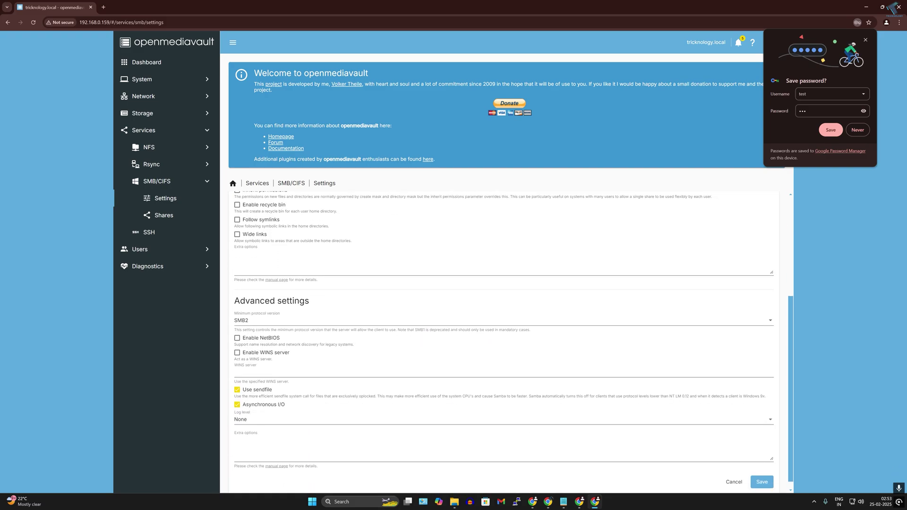
click(762, 473)
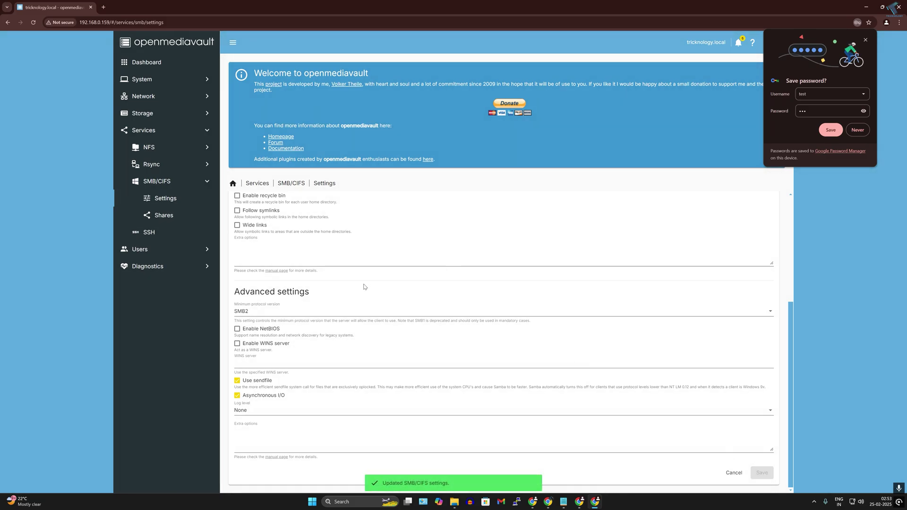
scroll(363, 287, up, 4)
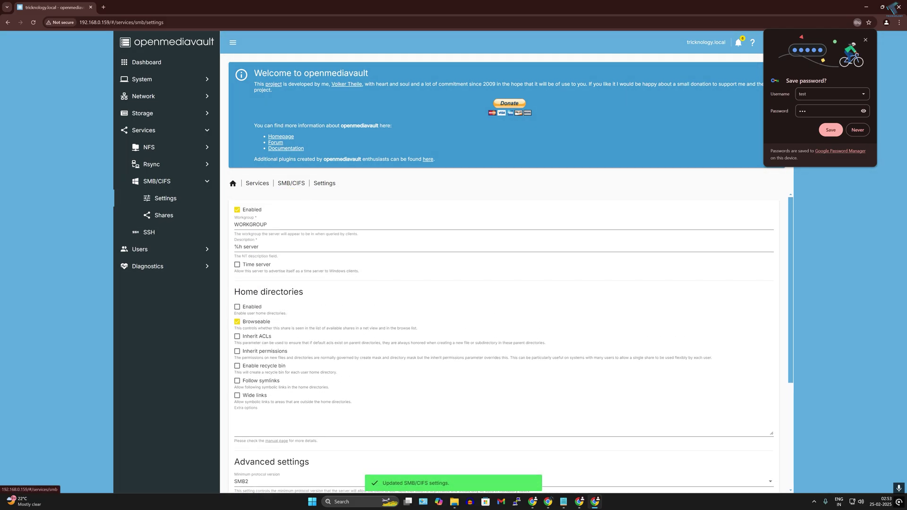
click(775, 197)
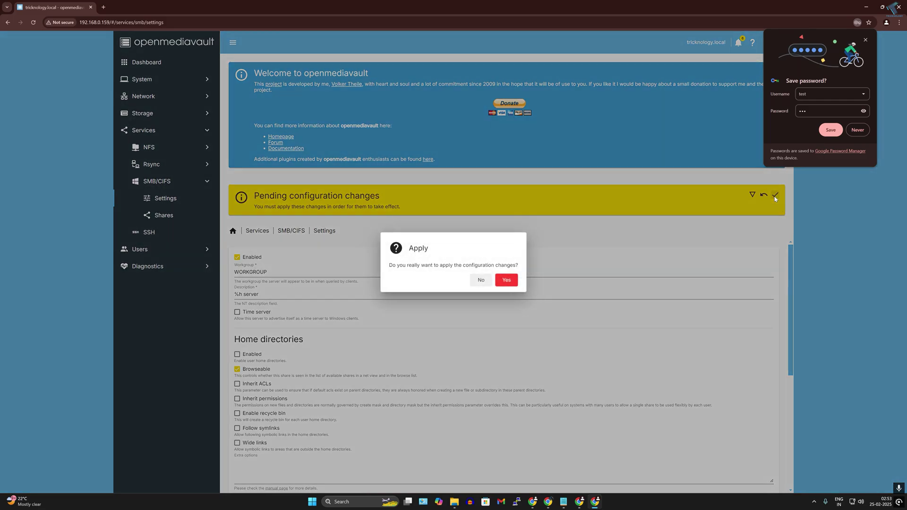
click(511, 280)
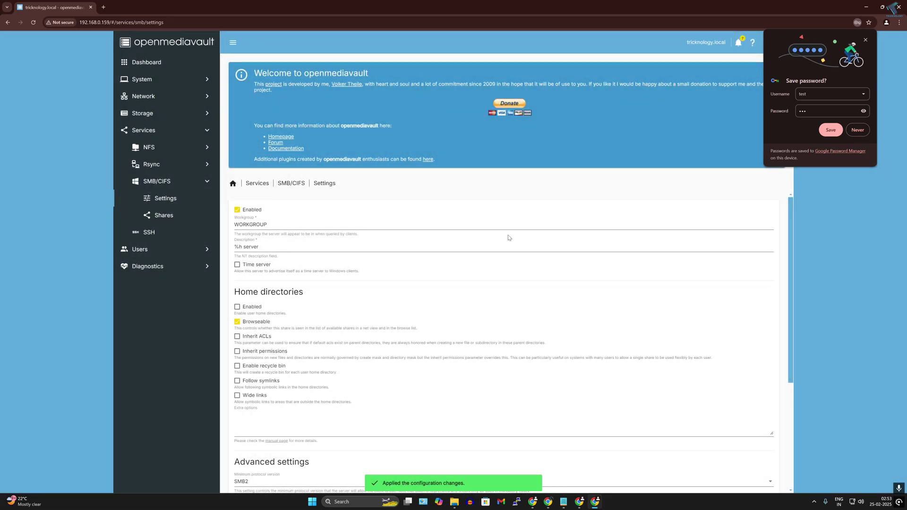
Add an SMB/CIFS share for the Pendrive1 folder, save it, and apply the changes
click(164, 216)
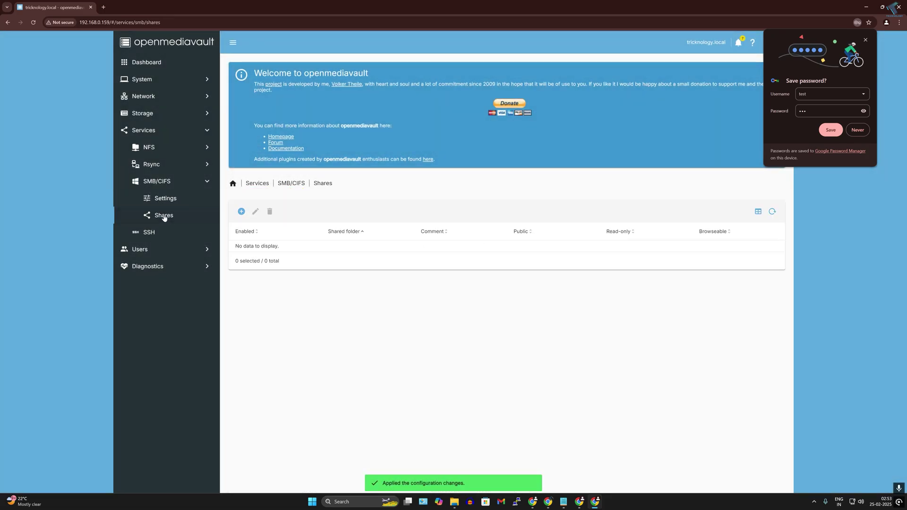
click(241, 211)
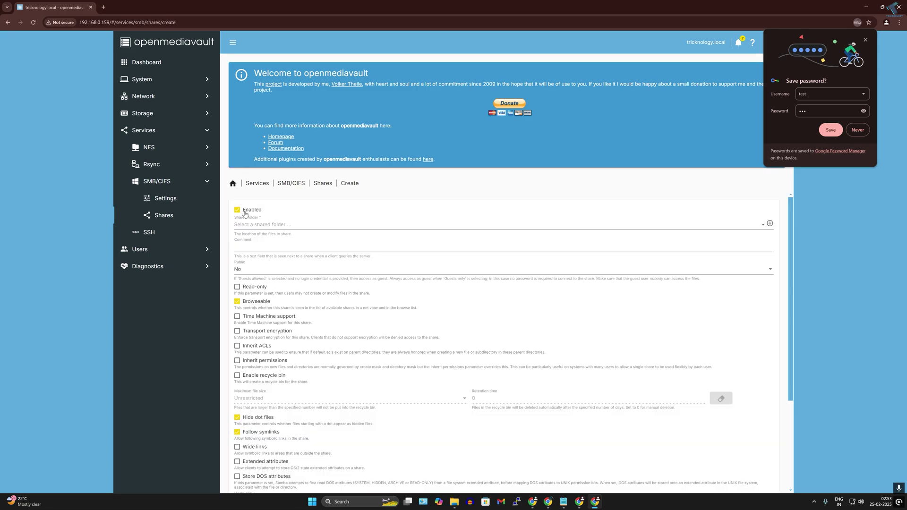
click(762, 227)
click(249, 225)
scroll(290, 284, down, 1)
scroll(290, 284, down, 3)
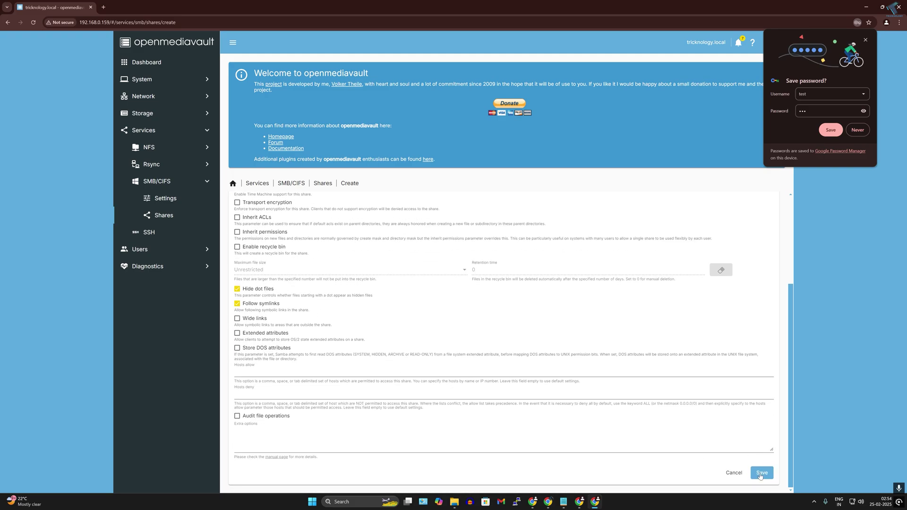
click(760, 473)
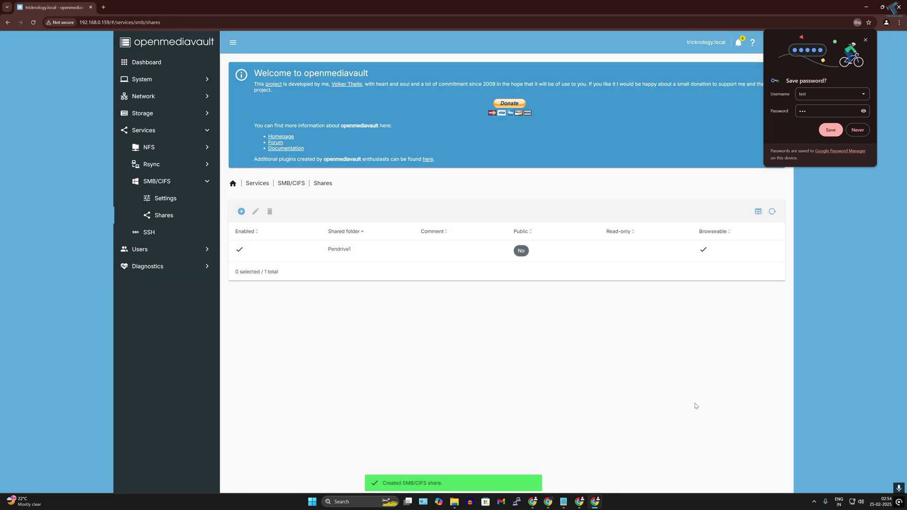
click(775, 195)
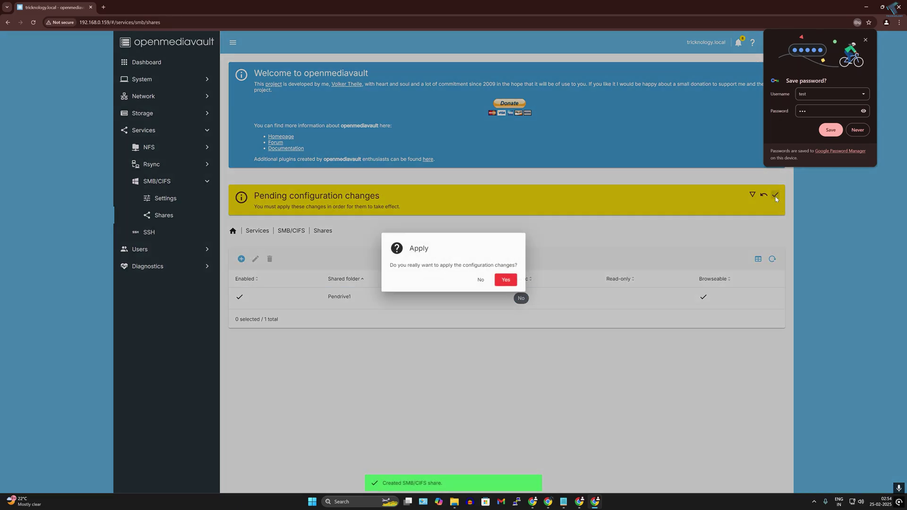
click(513, 282)
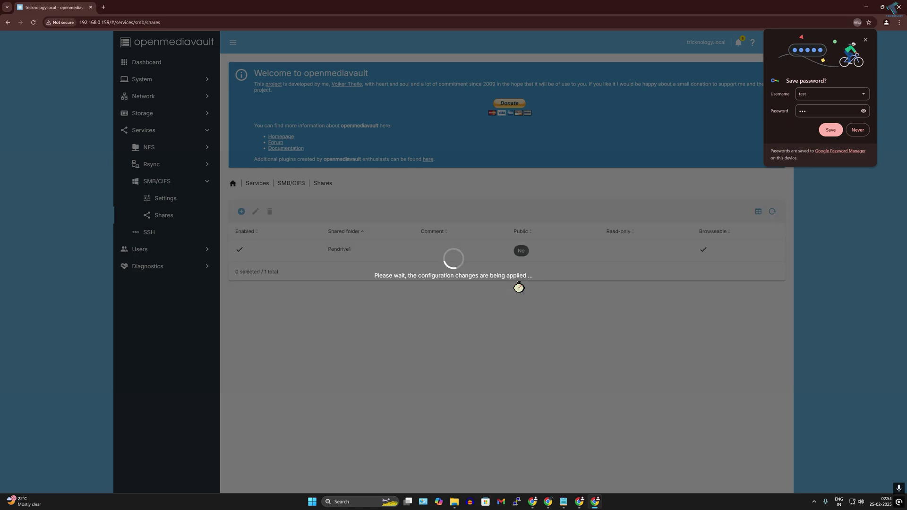
Start mapping a network drive from This PC, browsing to 192.168.0.159\Pendrive1
key(super+e)
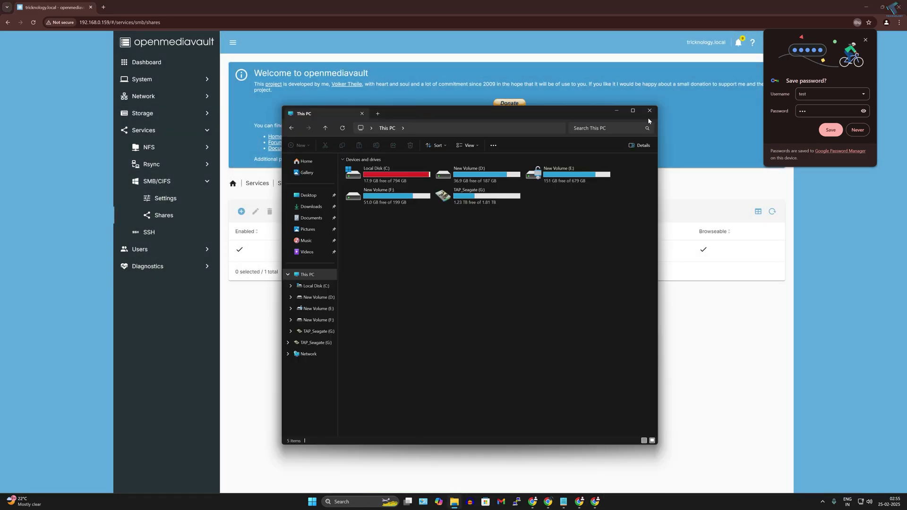
drag(463, 115, 619, 117)
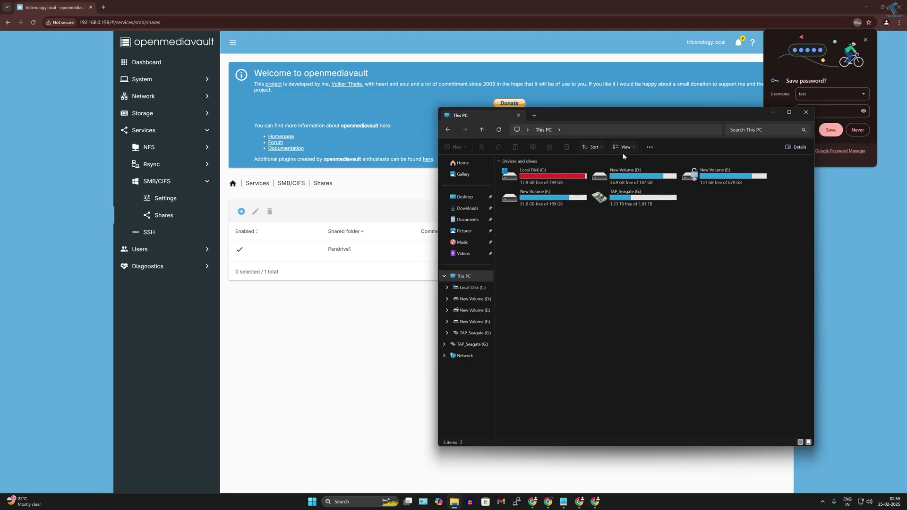
click(651, 148)
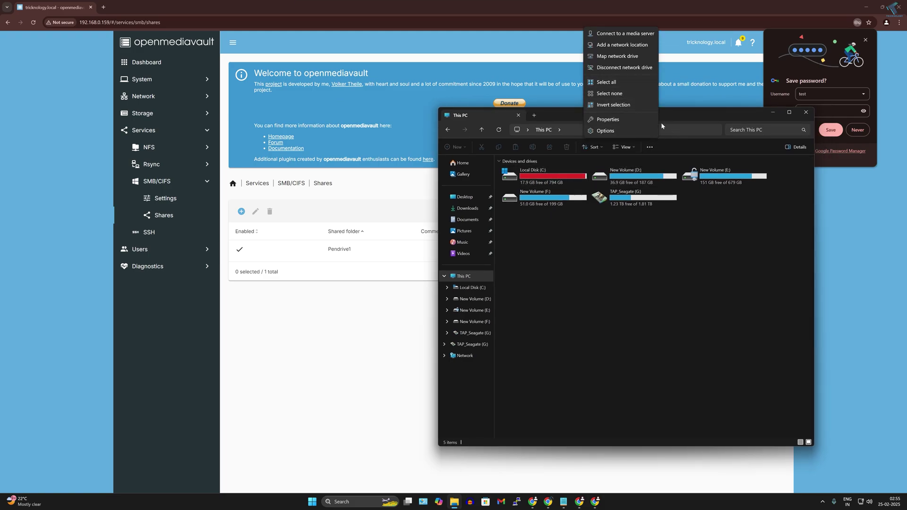
click(605, 57)
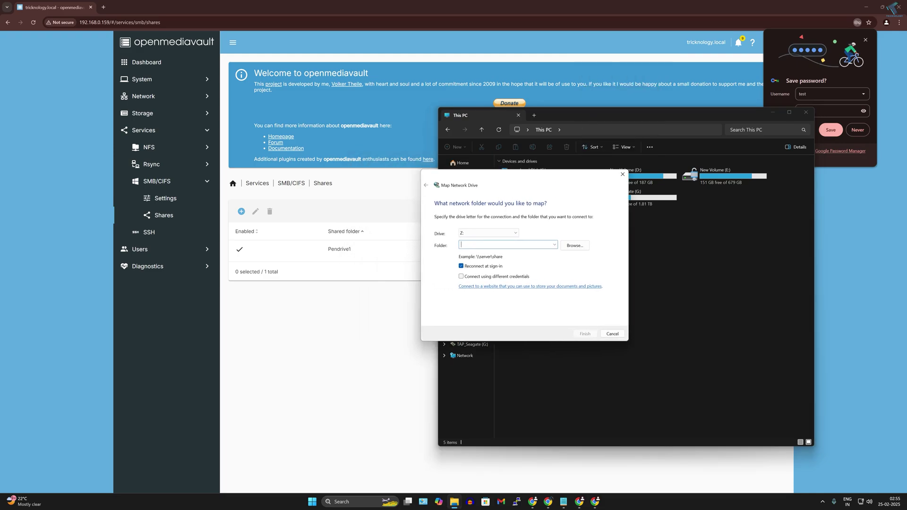
text(192.168.0.159)
click(566, 247)
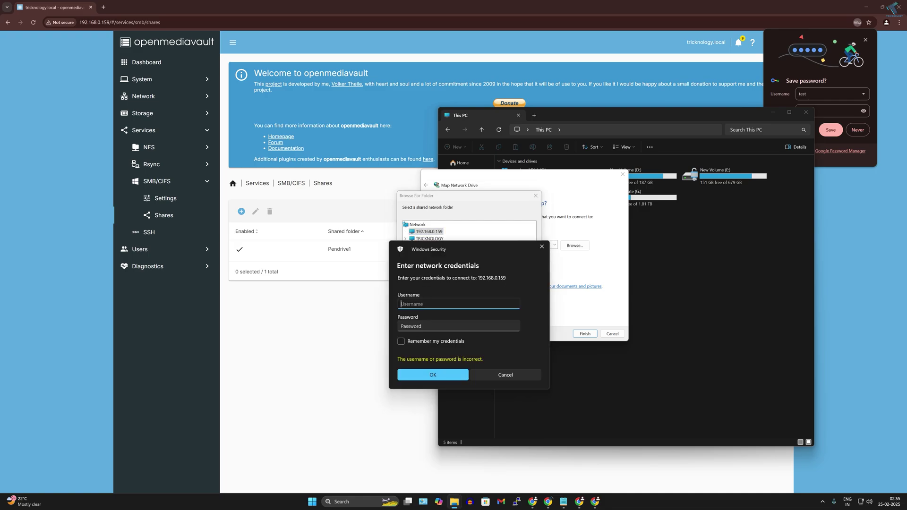
Sign in with the NAS user's remembered credentials and finish mapping Pendrive1 as drive Z:
text(test)
key(Tab)
text(te)
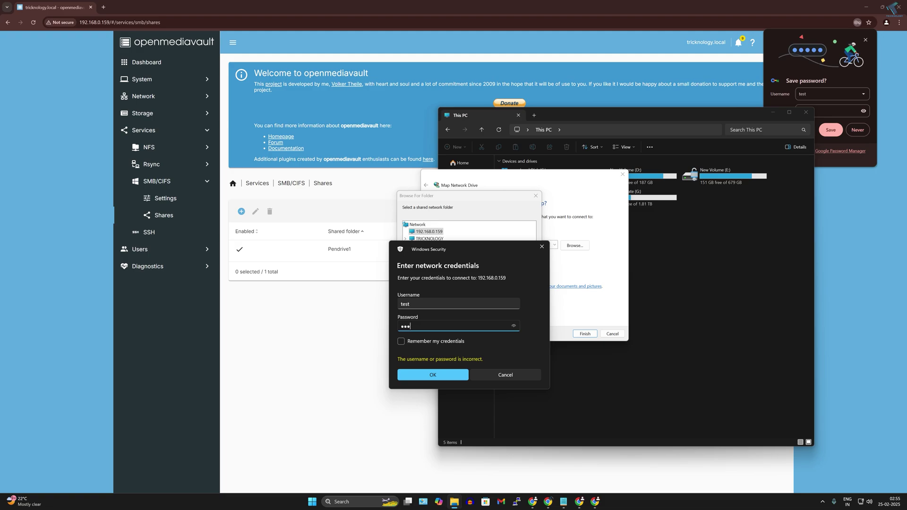
click(401, 341)
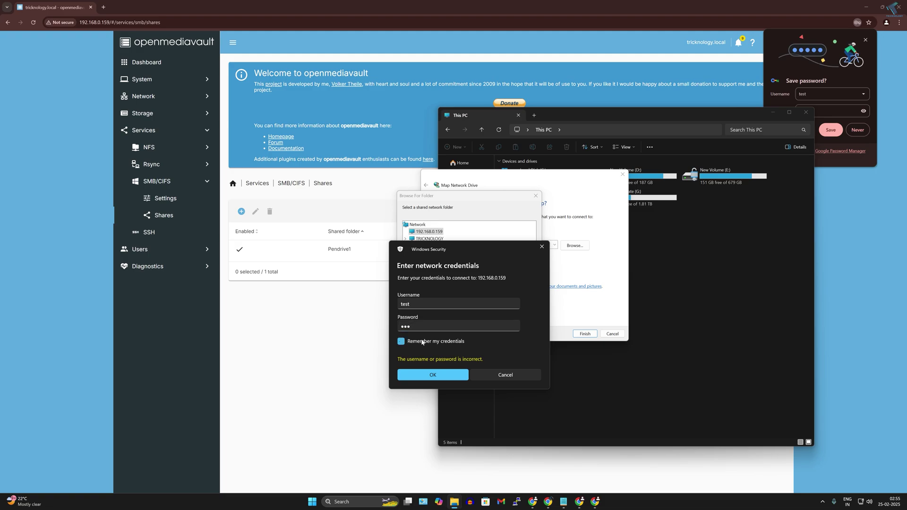
click(433, 376)
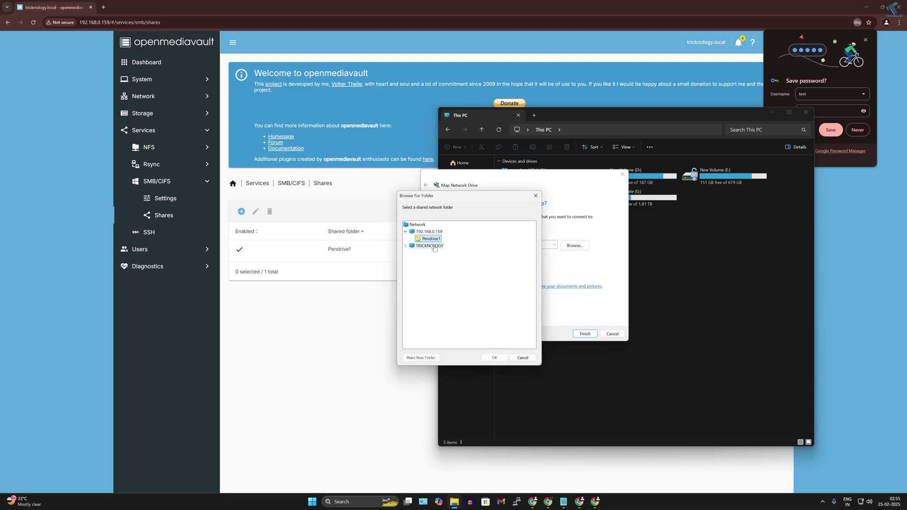
click(494, 357)
click(585, 334)
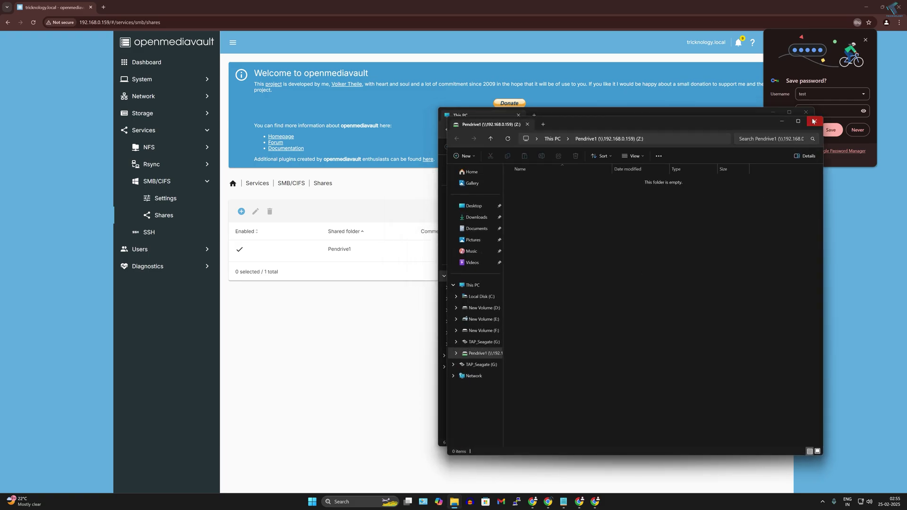
click(814, 121)
Paste the openmediavault_7.4.17-amd64 ISO into Z: and return to openmediavault's File Systems list
drag(590, 117, 529, 115)
double_click(519, 233)
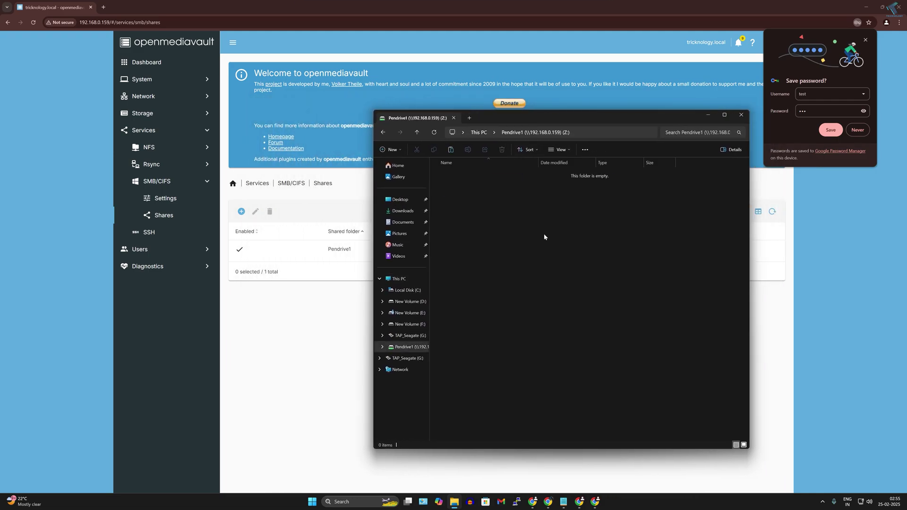
key(ctrl+v)
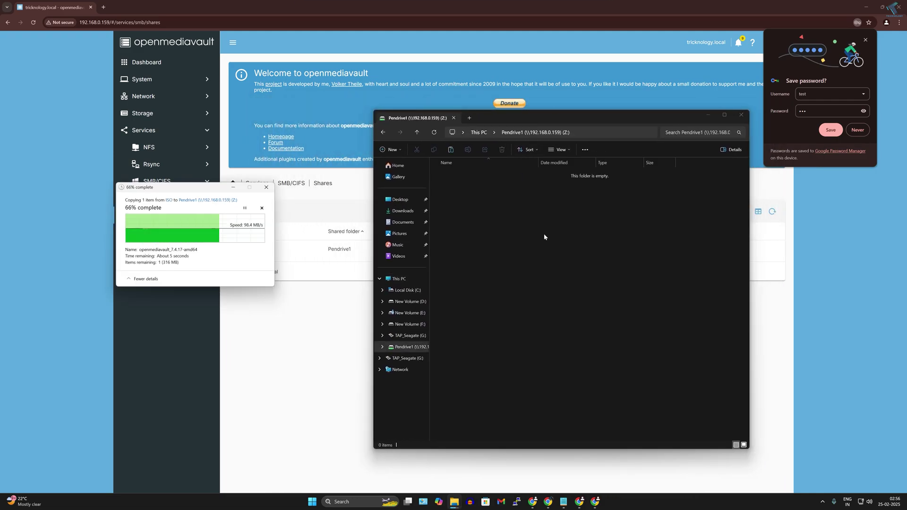
right_click(544, 235)
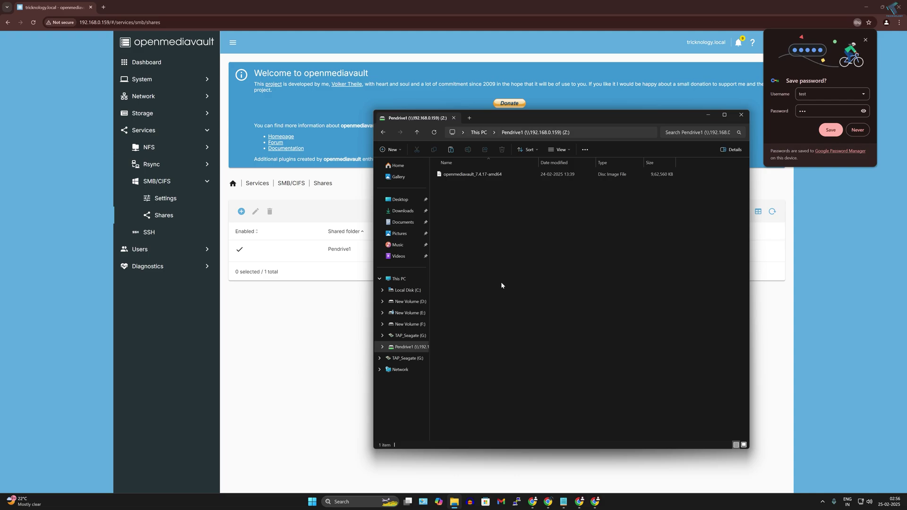
click(140, 116)
click(153, 164)
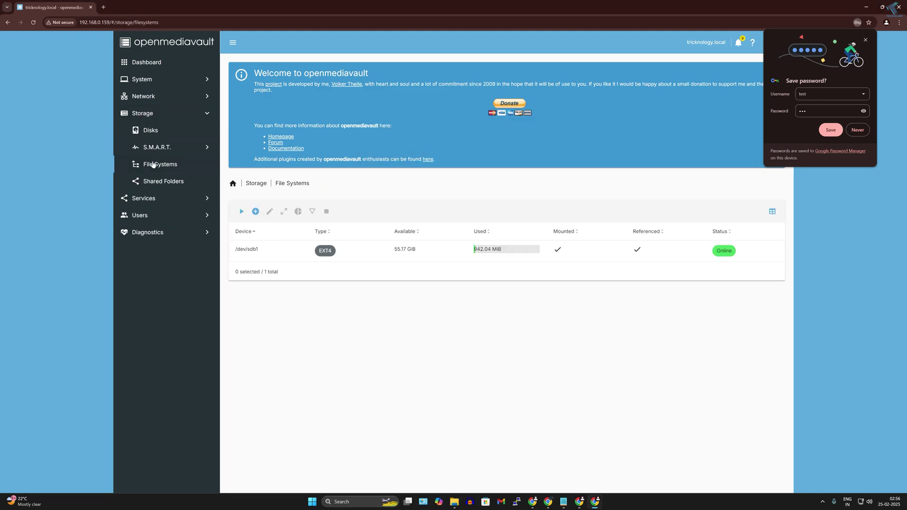
Check /dev/sdb1 now shows 942.04 MiB used, then bring back the Pendrive1 window
click(475, 250)
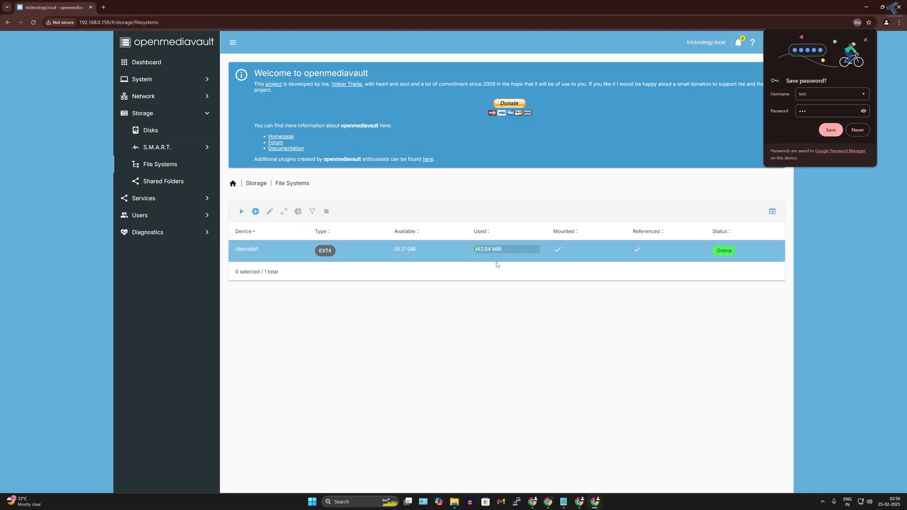
click(460, 250)
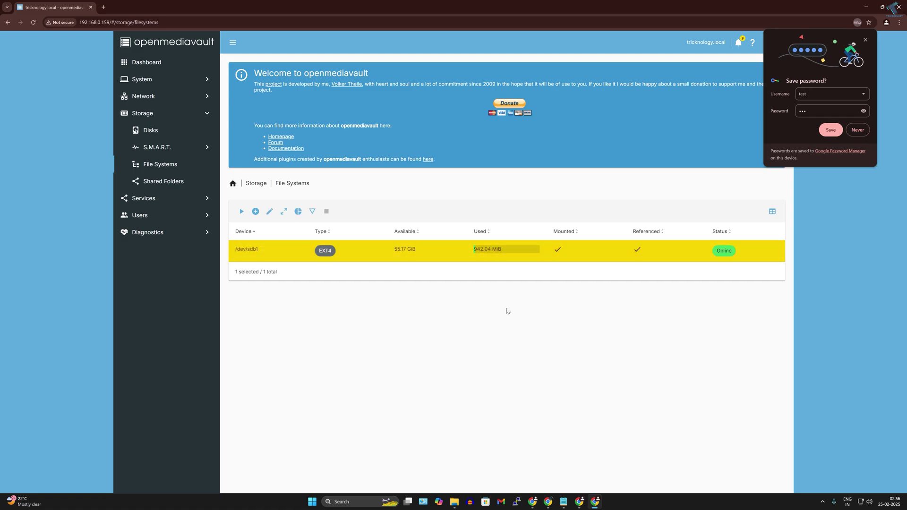
click(456, 505)
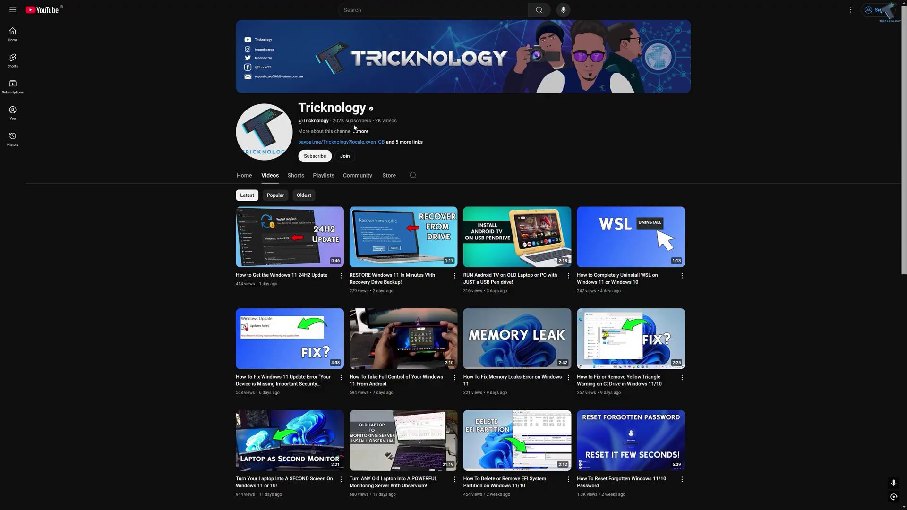
scroll(351, 127, down, 3)
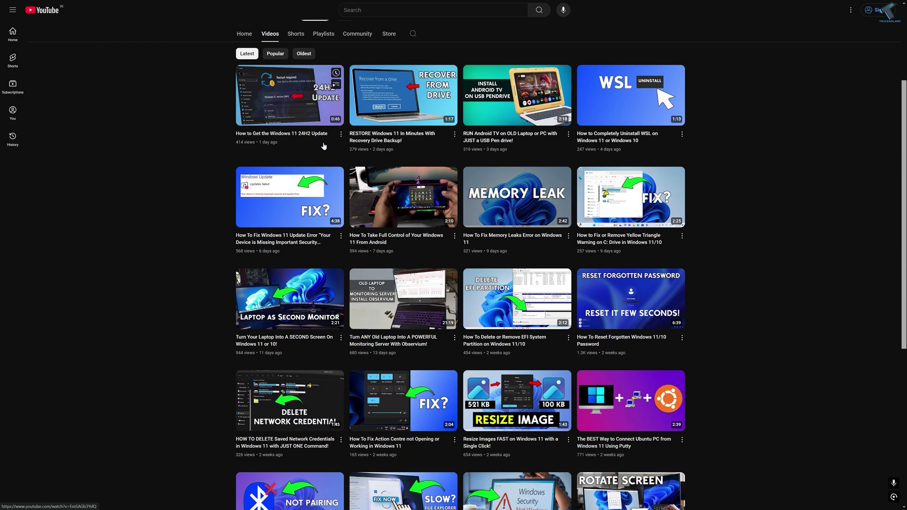
scroll(323, 146, down, 4)
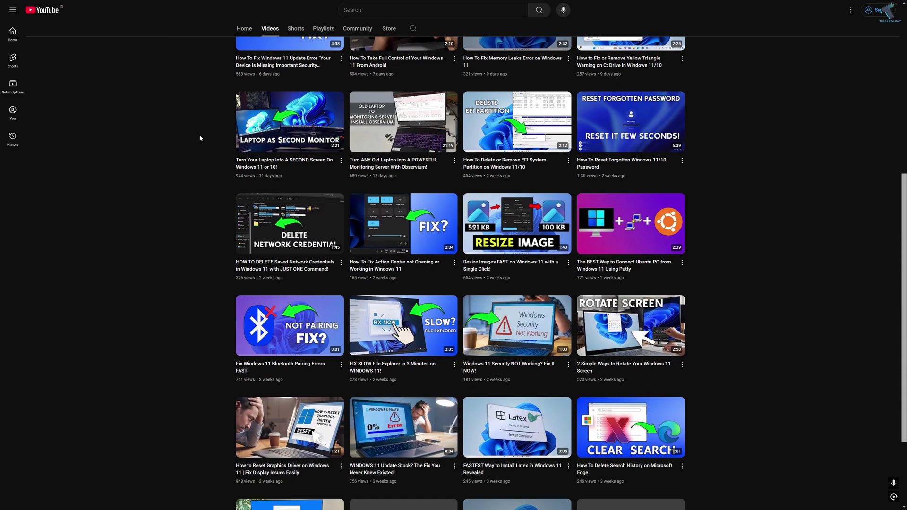
scroll(200, 138, down, 5)
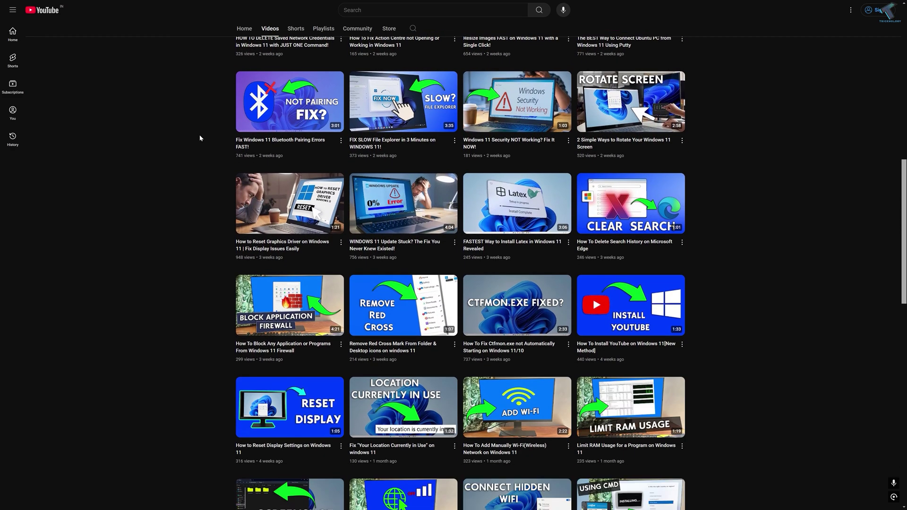
scroll(199, 138, down, 9)
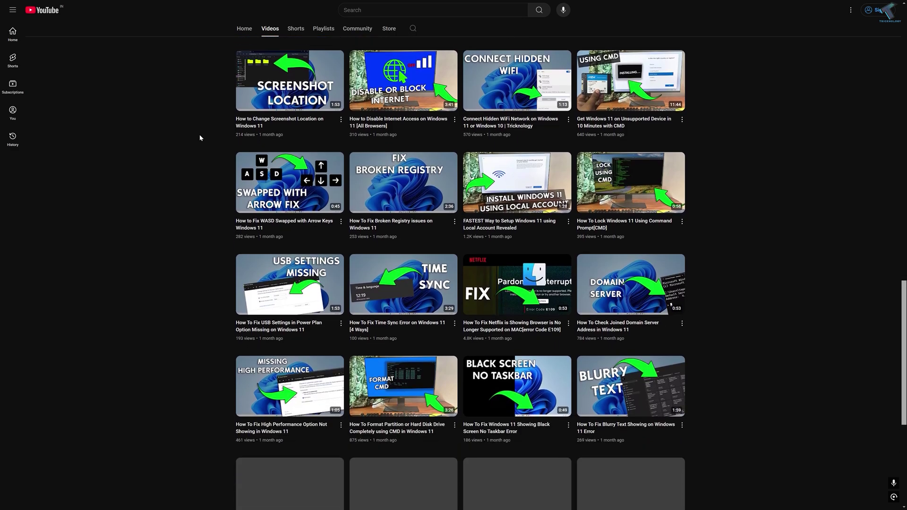
scroll(200, 138, down, 5)
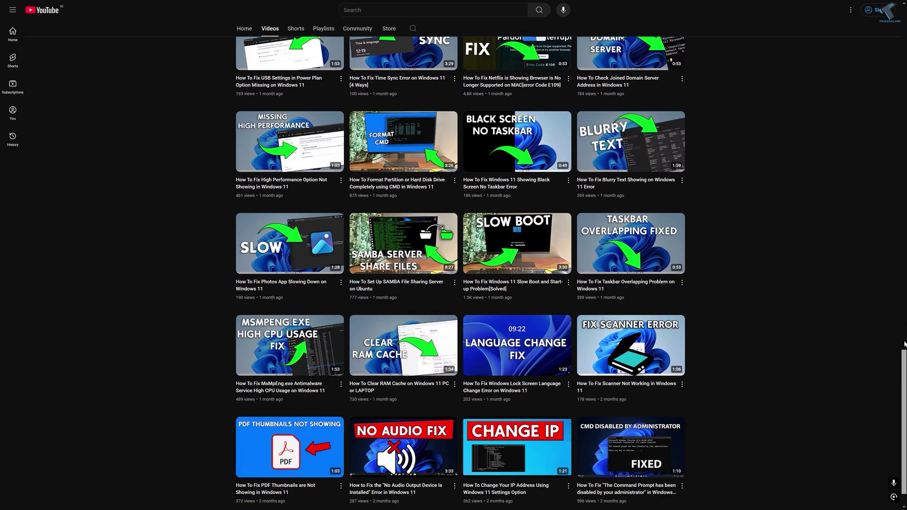
drag(900, 378, 872, 43)
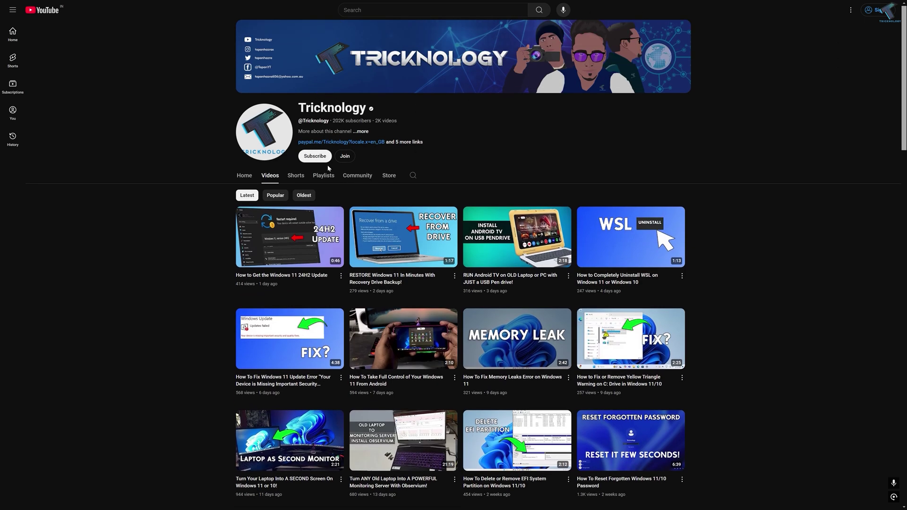